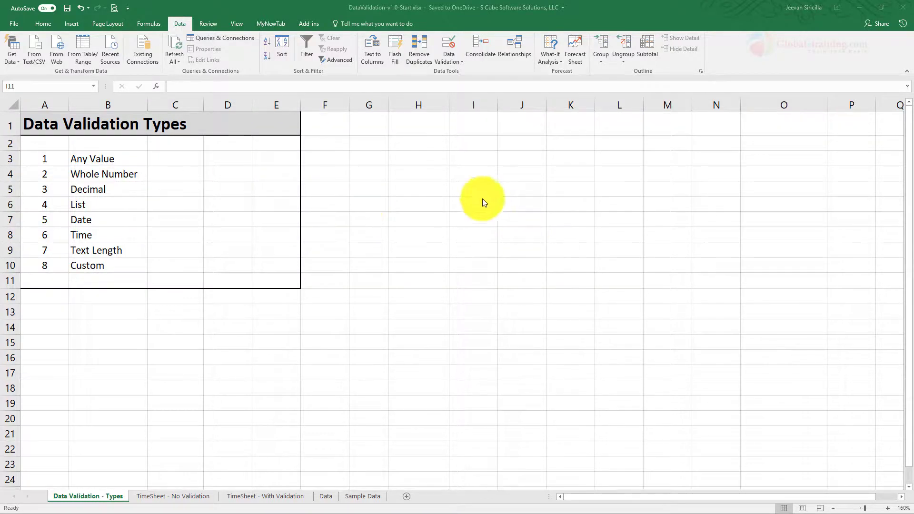
# - Fill cell H4 with the light green colour
pyautogui.click(407, 173)
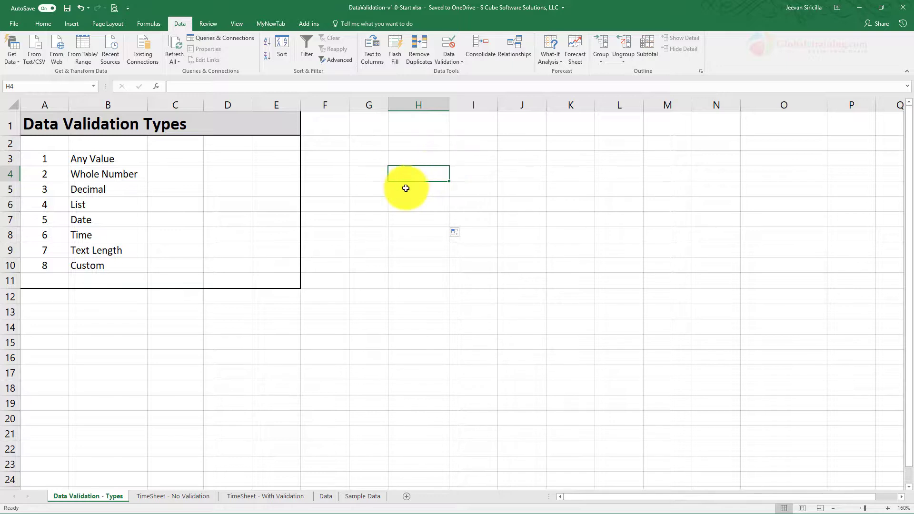
pyautogui.click(50, 25)
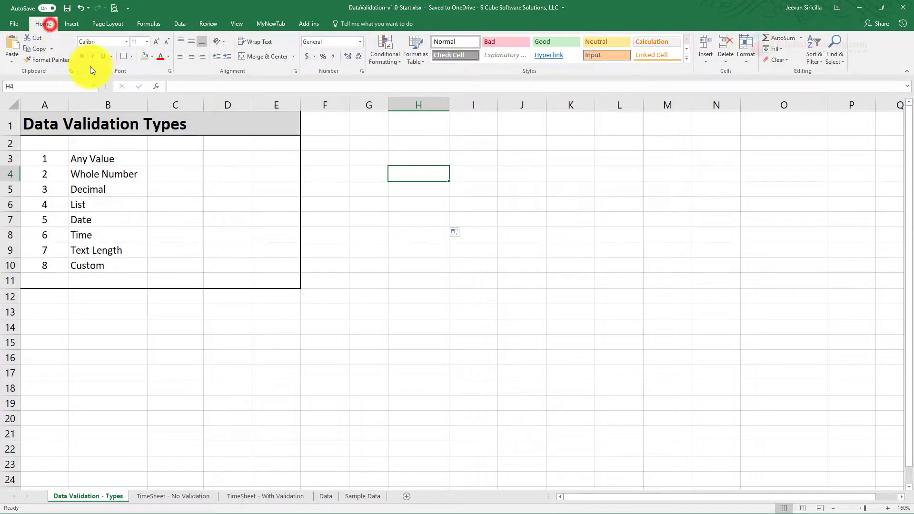
pyautogui.click(145, 56)
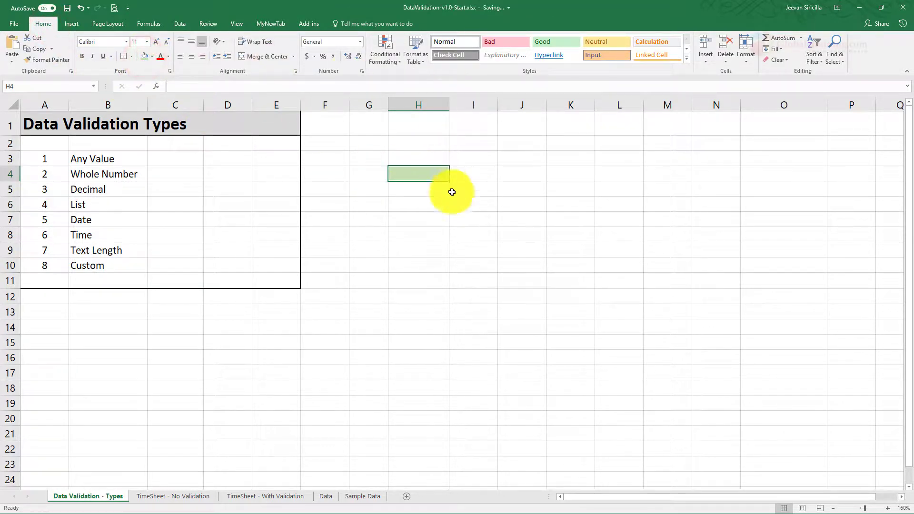
# - Start a data validation rule for cell H4 that allows Time values, with the condition set to between
pyautogui.click(180, 24)
pyautogui.click(458, 62)
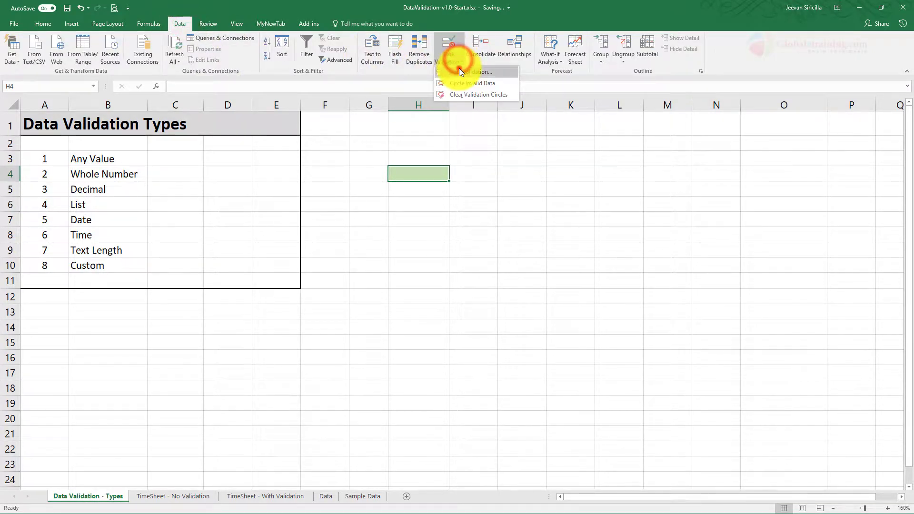
pyautogui.click(458, 70)
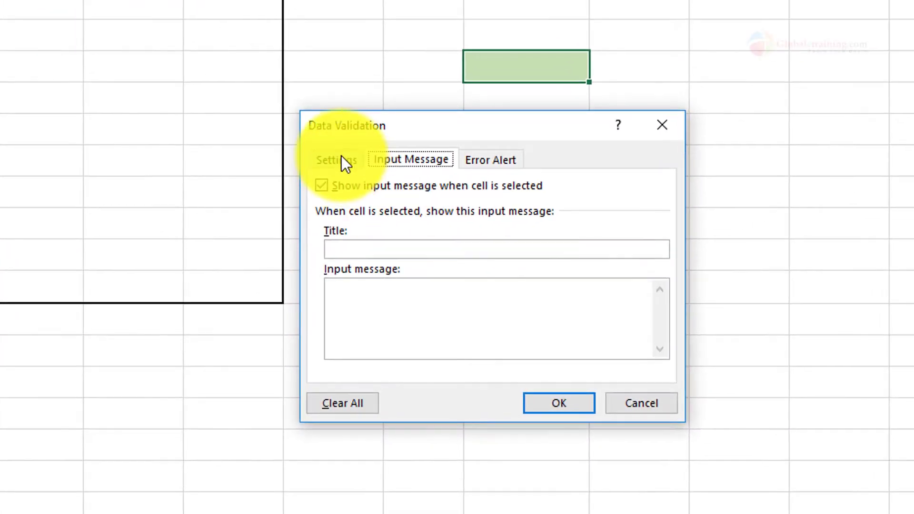
pyautogui.click(341, 157)
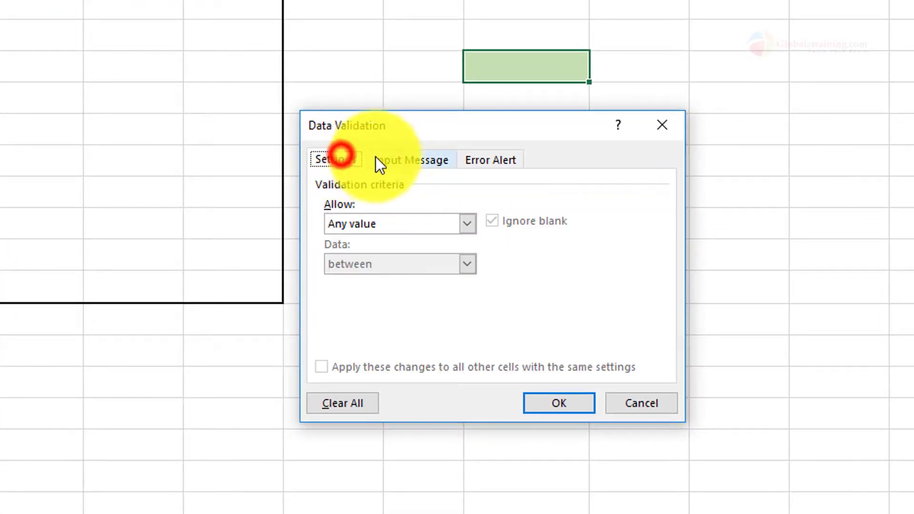
pyautogui.click(470, 224)
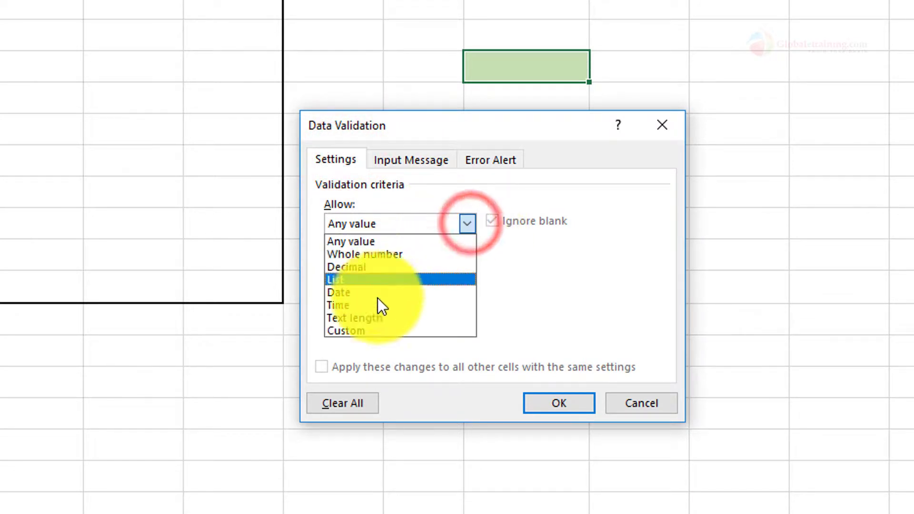
pyautogui.click(359, 303)
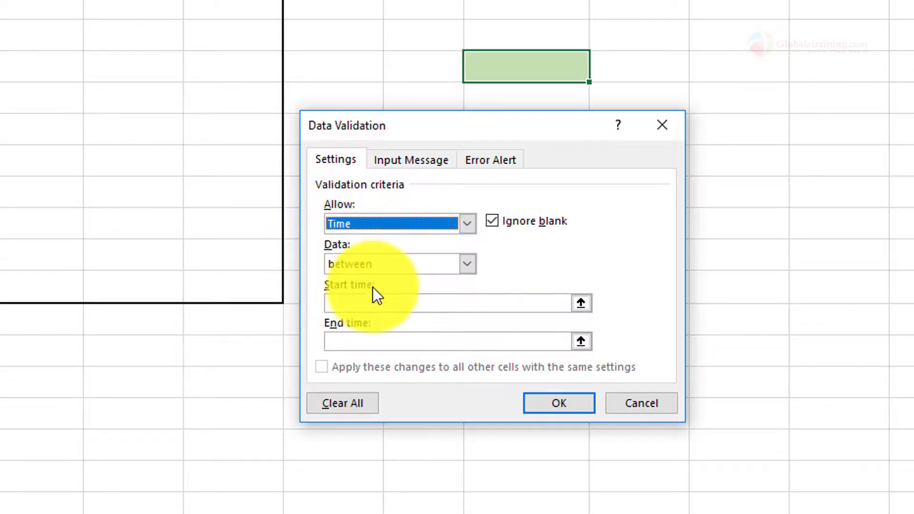
pyautogui.click(469, 264)
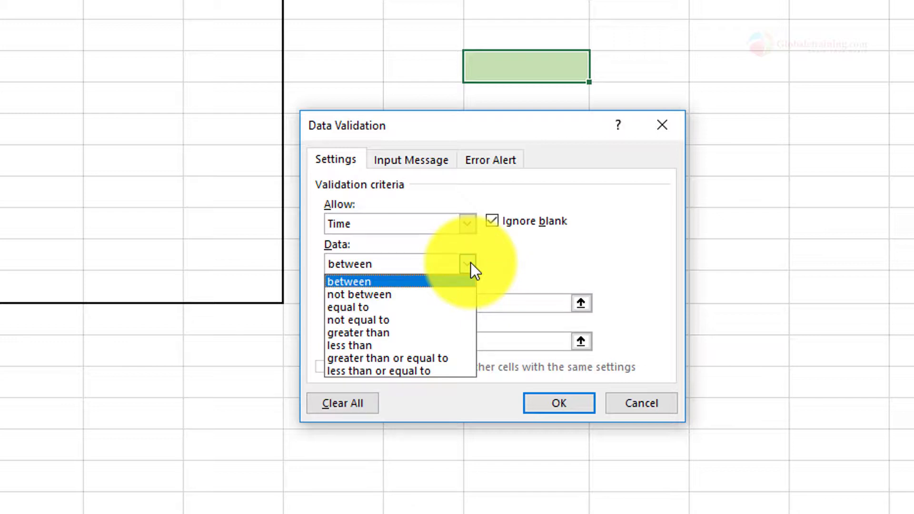
pyautogui.click(383, 282)
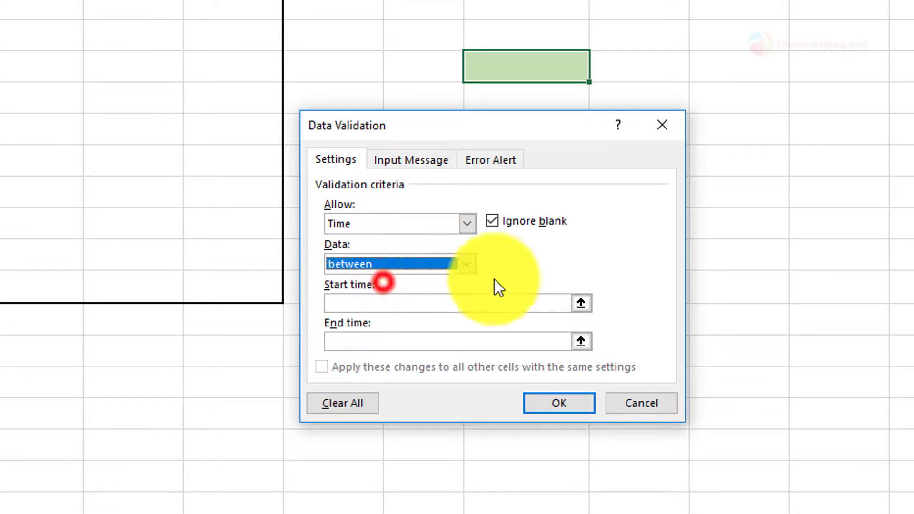
pyautogui.click(533, 270)
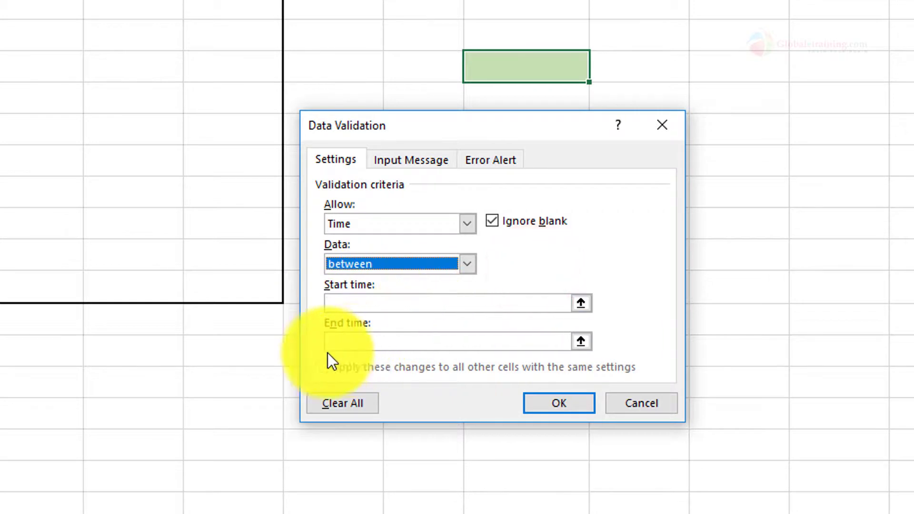
# - Set the validation rule's start time to 08:00 and its end time to 17:00
pyautogui.click(366, 303)
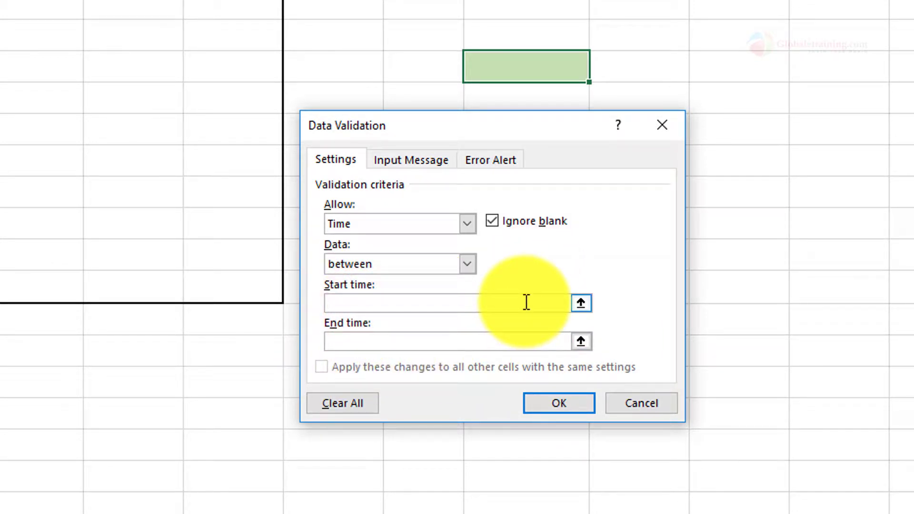
pyautogui.write('08:00')
pyautogui.click(412, 343)
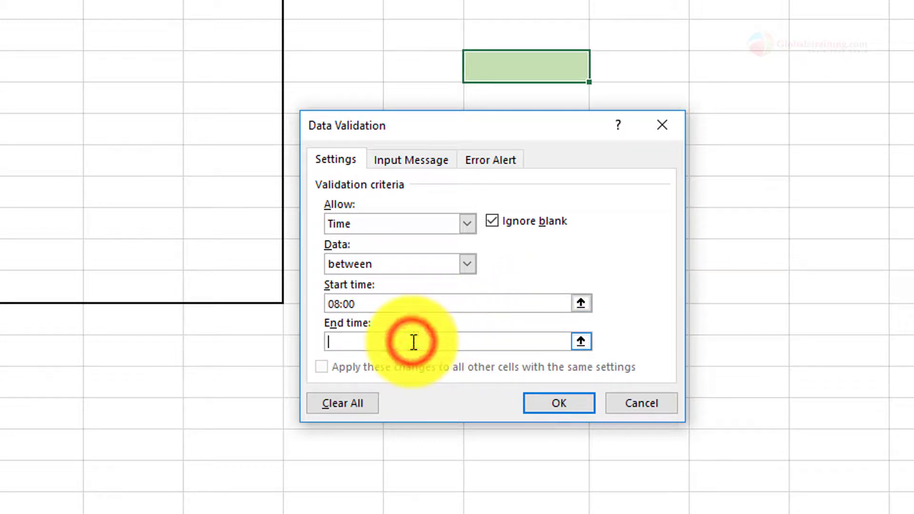
pyautogui.write('17:')
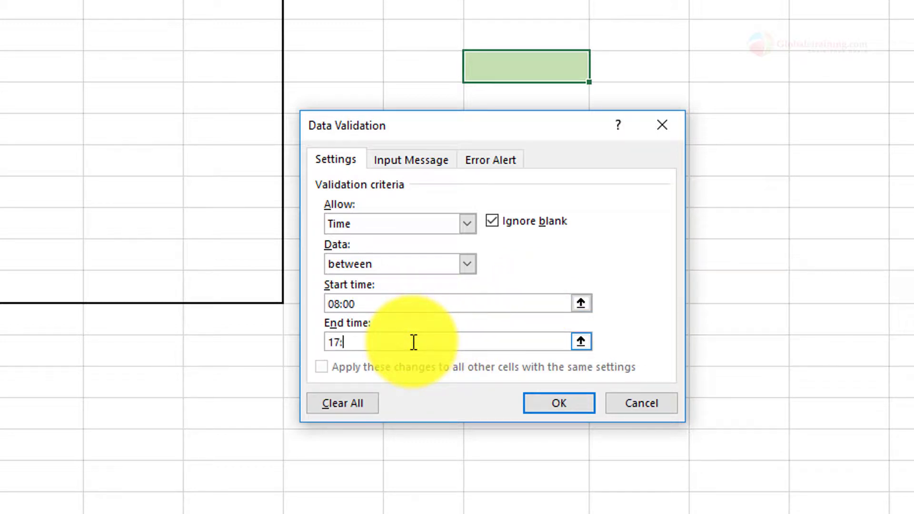
pyautogui.write('1')
pyautogui.press('BackSpace')
pyautogui.write('00')
# - Add an input message titled "Reminder:" reading "Enter a time between 8am & 5pm" and apply the validation rule
pyautogui.click(418, 158)
pyautogui.click(359, 248)
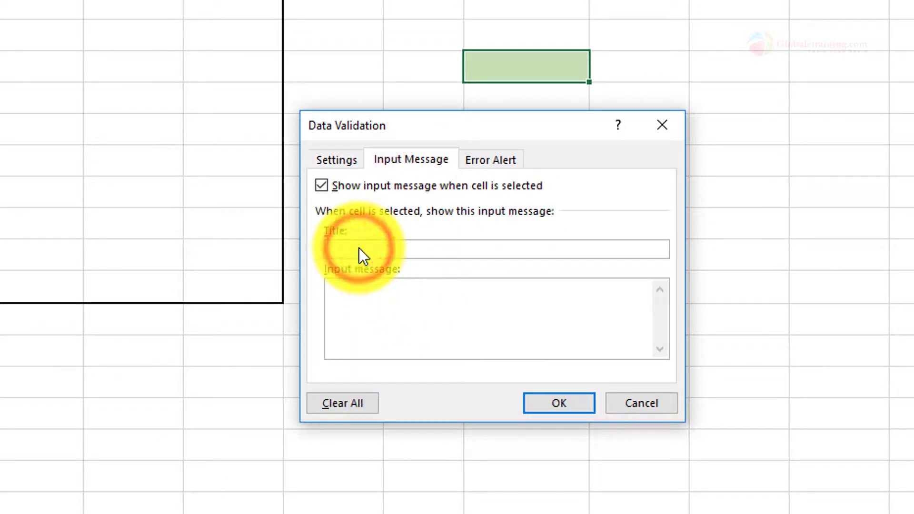
pyautogui.write('Reminder:')
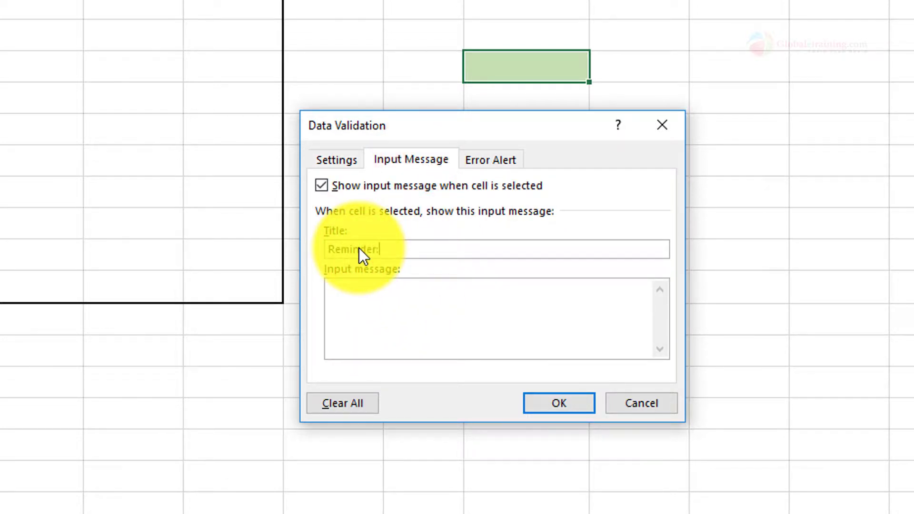
pyautogui.click(384, 316)
pyautogui.write('Enter a time between 8am & 5pm')
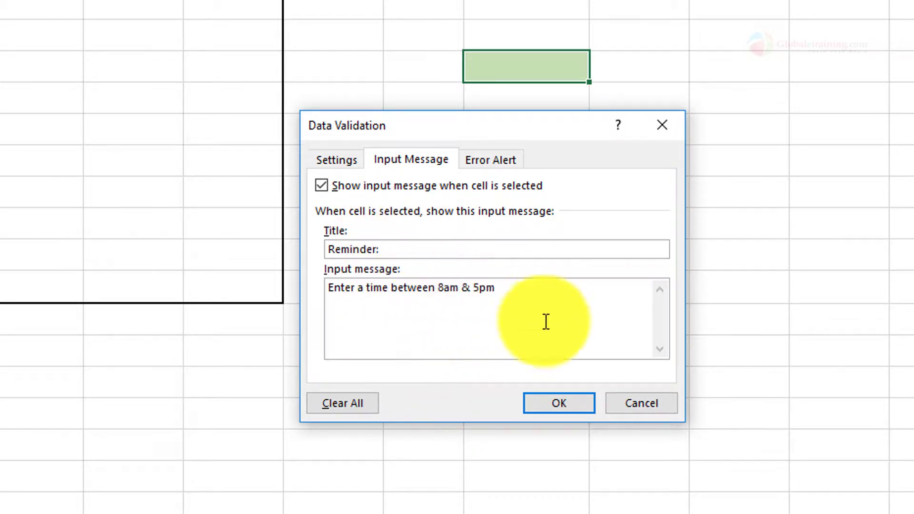
pyautogui.click(555, 403)
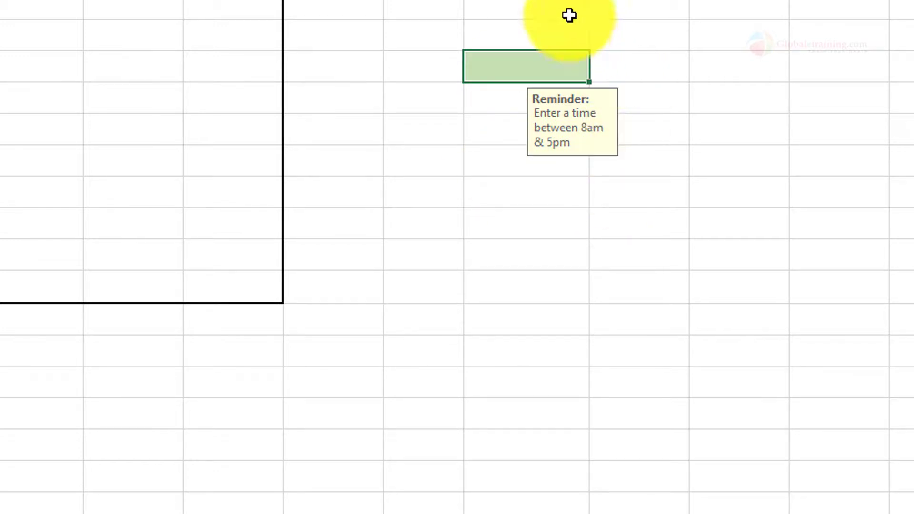
# - Check H4's input message by reselecting the cell, and try entering 8am to test the rule
pyautogui.click(497, 115)
pyautogui.click(496, 75)
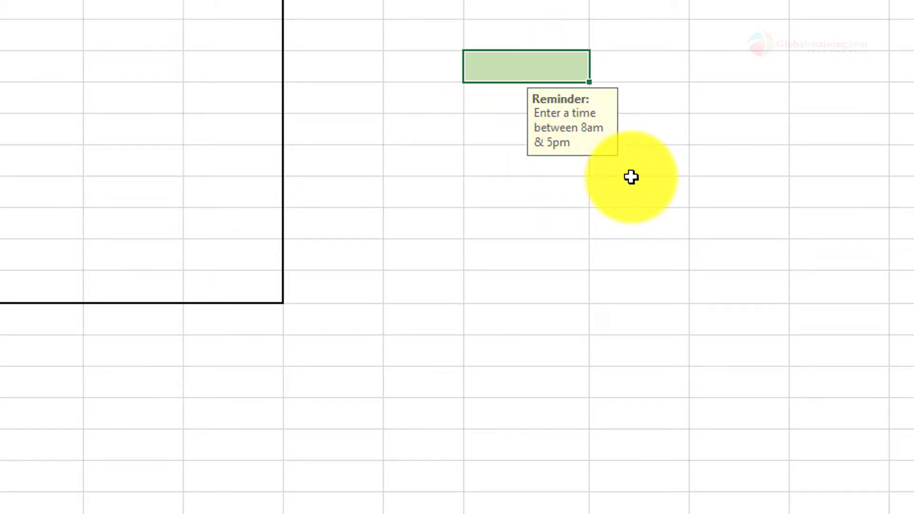
pyautogui.click(505, 74)
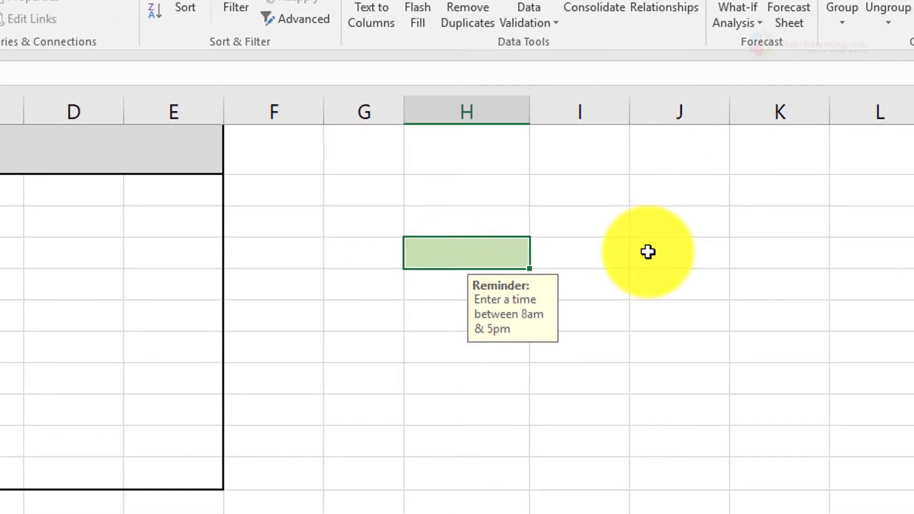
pyautogui.write('8am')
pyautogui.press('Return')
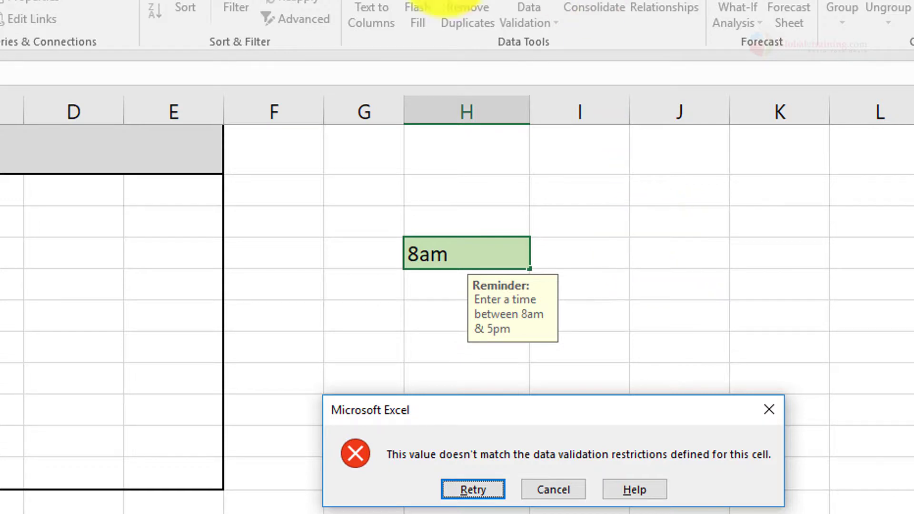
pyautogui.click(397, 274)
# - Enter 8:00 AM in cell H4
pyautogui.click(437, 245)
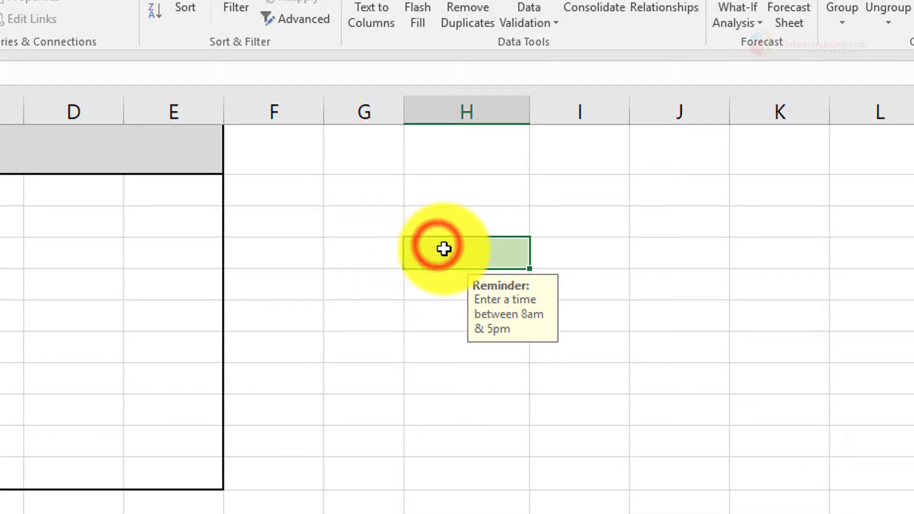
pyautogui.write('8')
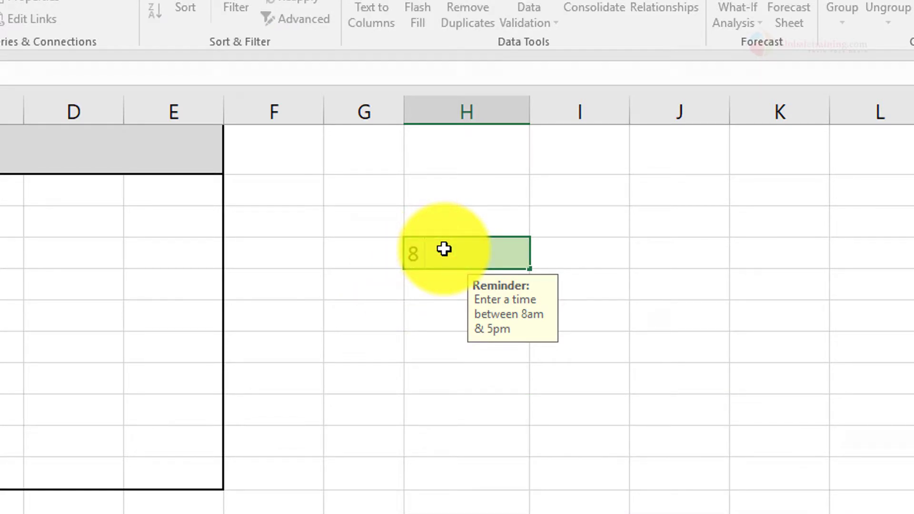
pyautogui.write(':00 AM')
pyautogui.press('Return')
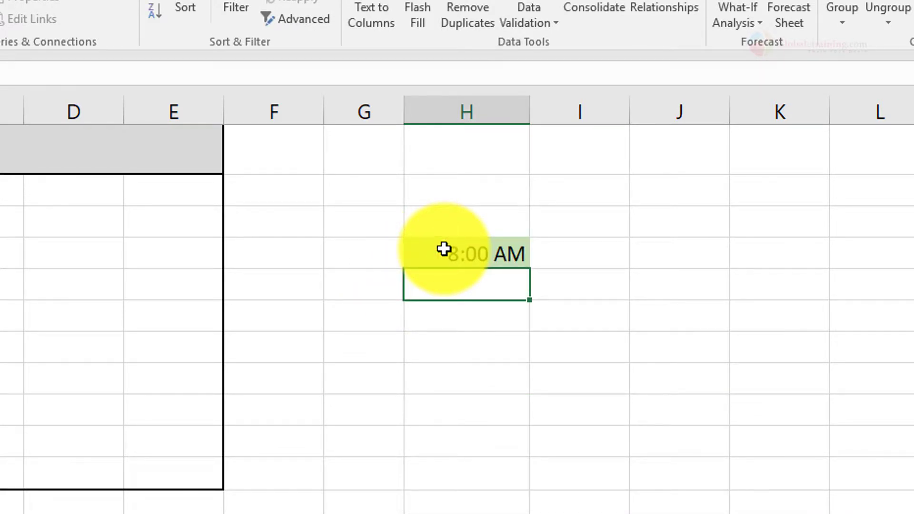
# - Try replacing the time in cell H4 with 8am, and return to editing the entry
pyautogui.click(443, 248)
pyautogui.write('8am')
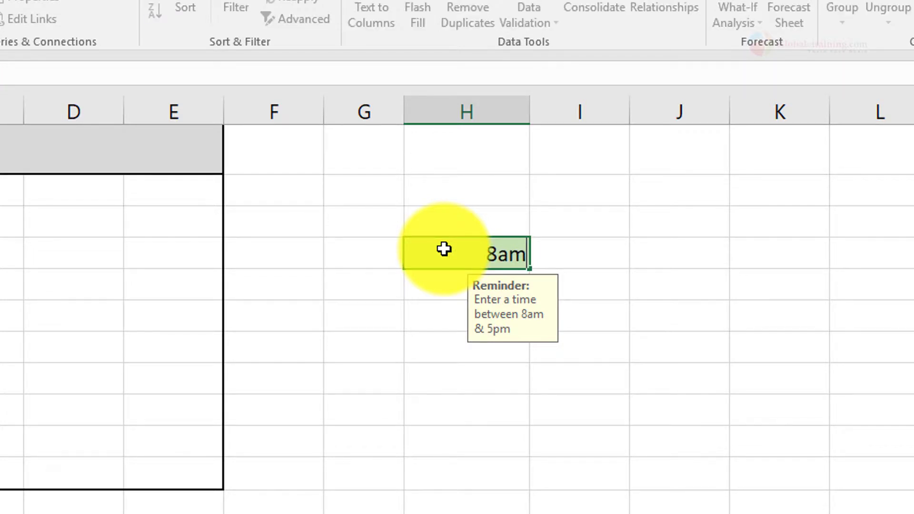
pyautogui.press('Return')
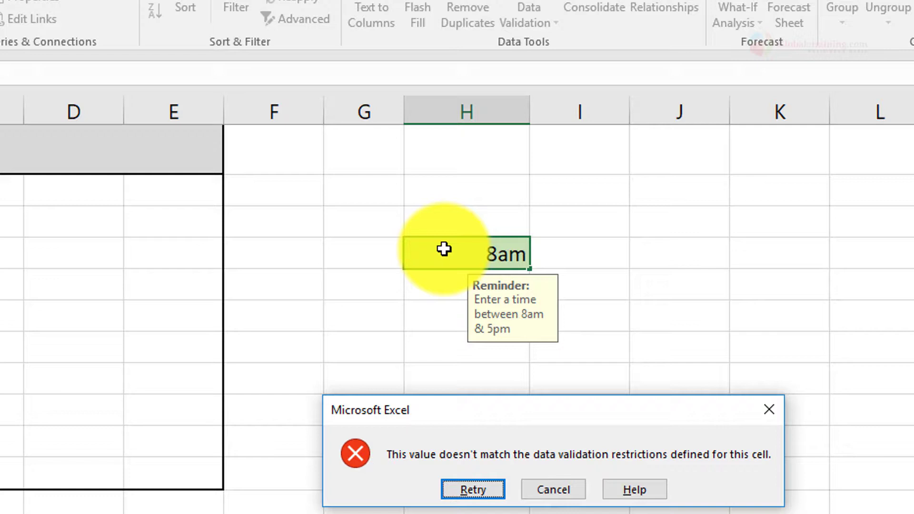
pyautogui.press('Return')
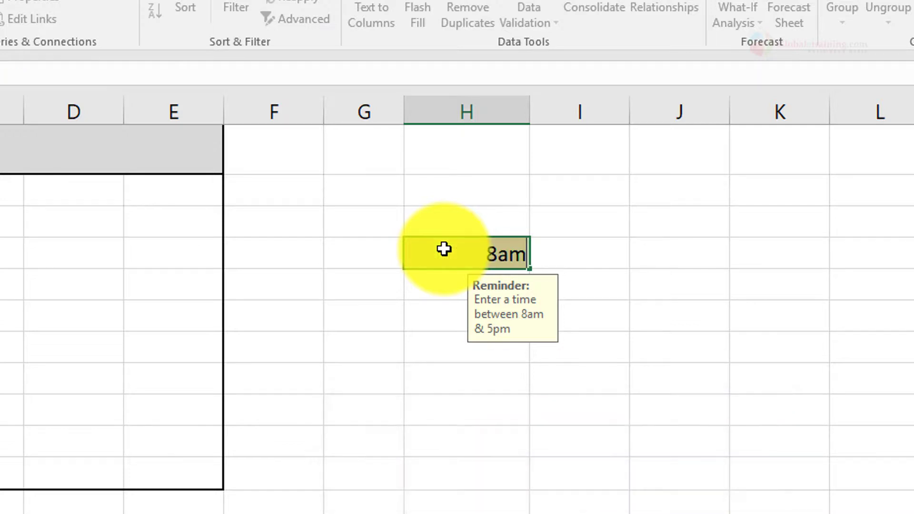
# - Replace the 8am text being edited in cell H4 with 8:00
pyautogui.press('BackSpace')
pyautogui.write('8:00')
pyautogui.press('Return')
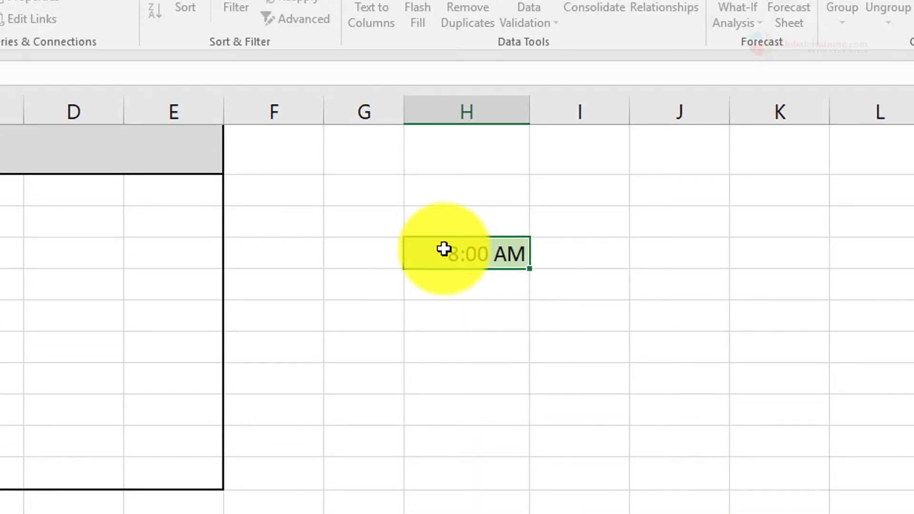
# - Test the upper time limit by trying to enter 6 pm in cell H4, and discard the entry
pyautogui.click(443, 249)
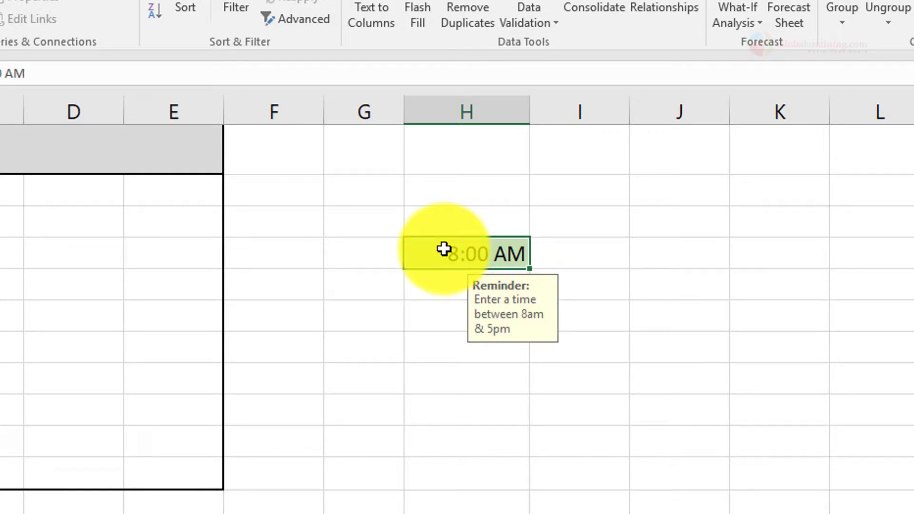
pyautogui.write('6 pm')
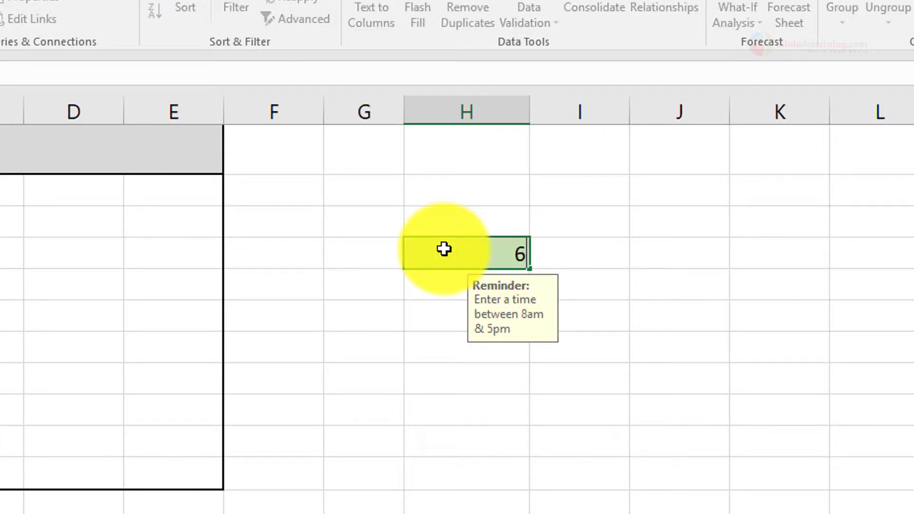
pyautogui.press('Return')
pyautogui.press('Return')
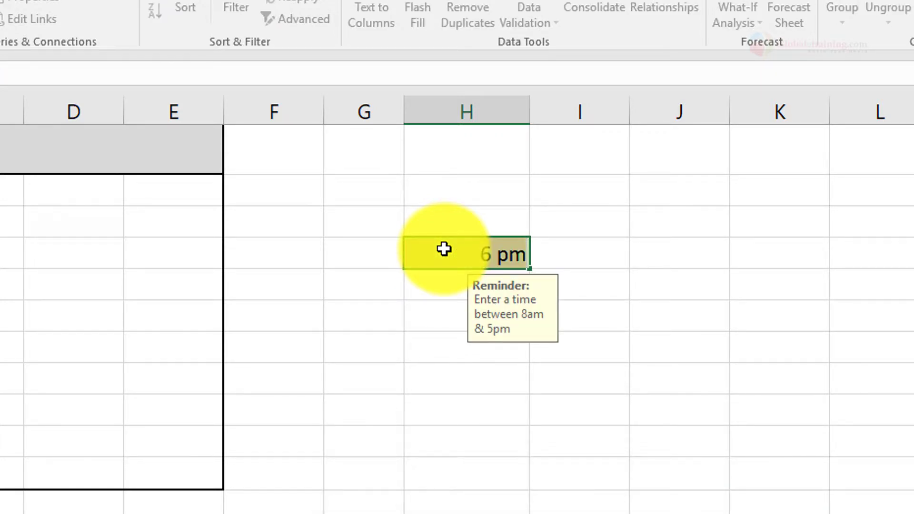
pyautogui.press('BackSpace')
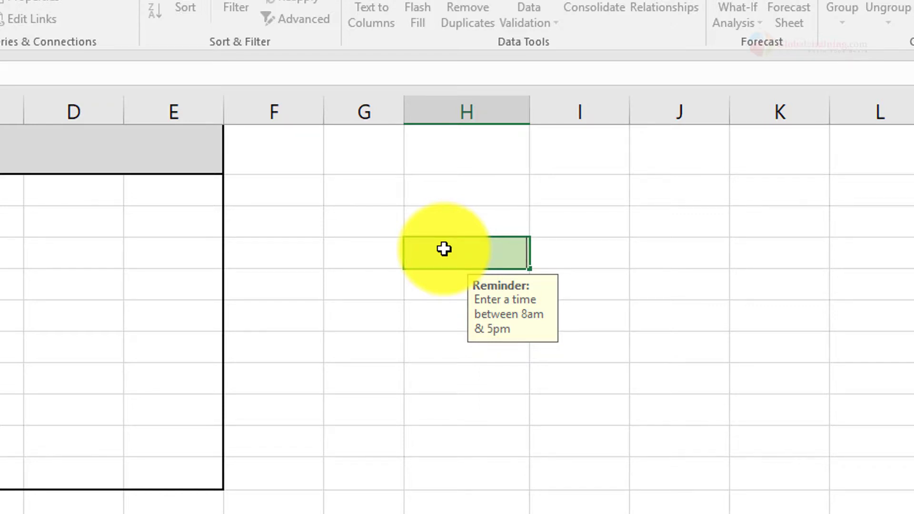
pyautogui.press('Escape')
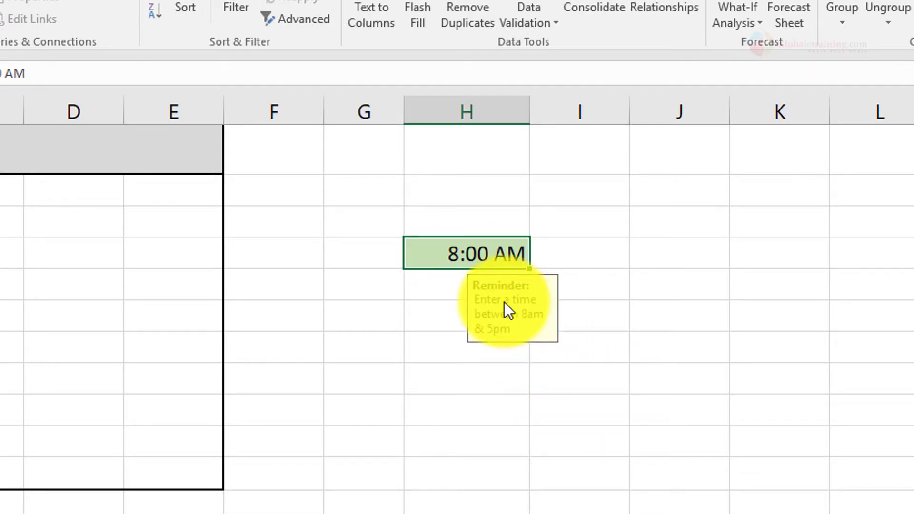
# - Review the allowed start and end times in H4's data validation settings, and close them without changes
pyautogui.click(515, 22)
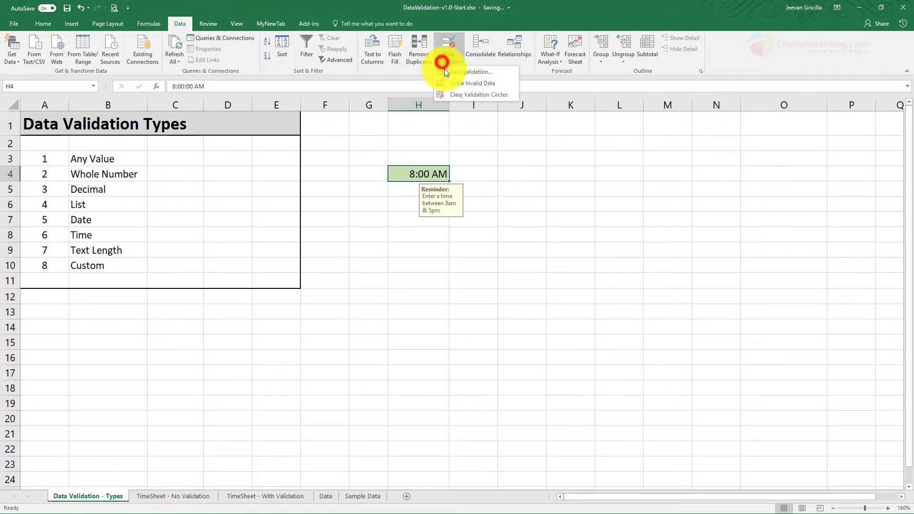
pyautogui.click(444, 71)
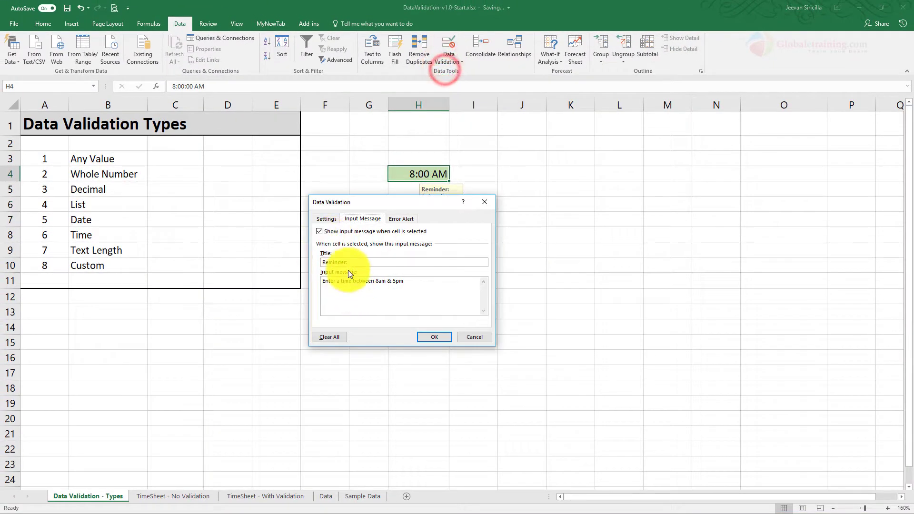
pyautogui.click(325, 219)
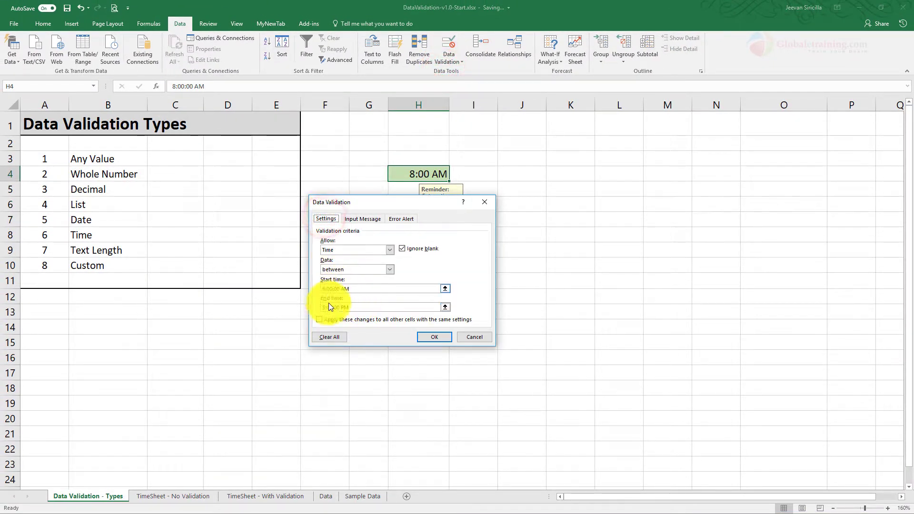
pyautogui.click(477, 336)
pyautogui.click(568, 157)
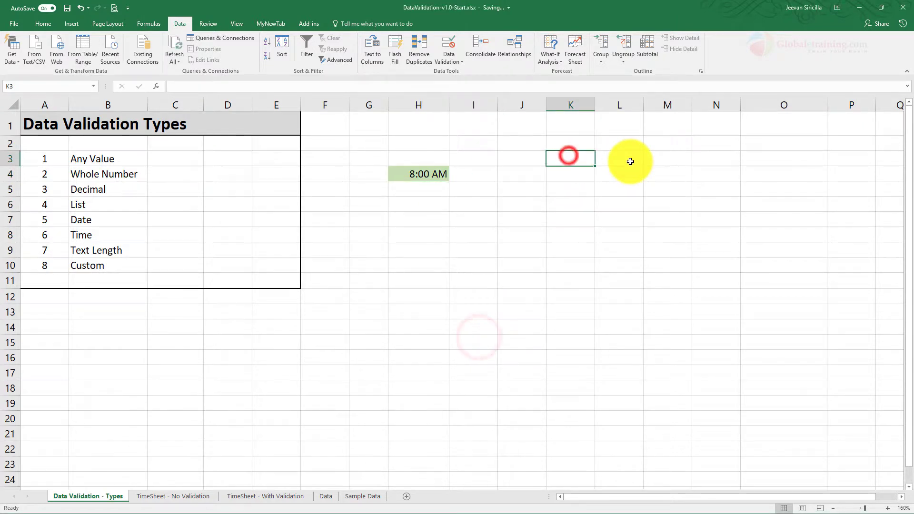
# - Label cell K3 as Start and cell K4 as End
pyautogui.write('Start')
pyautogui.press('Return')
pyautogui.write('E')
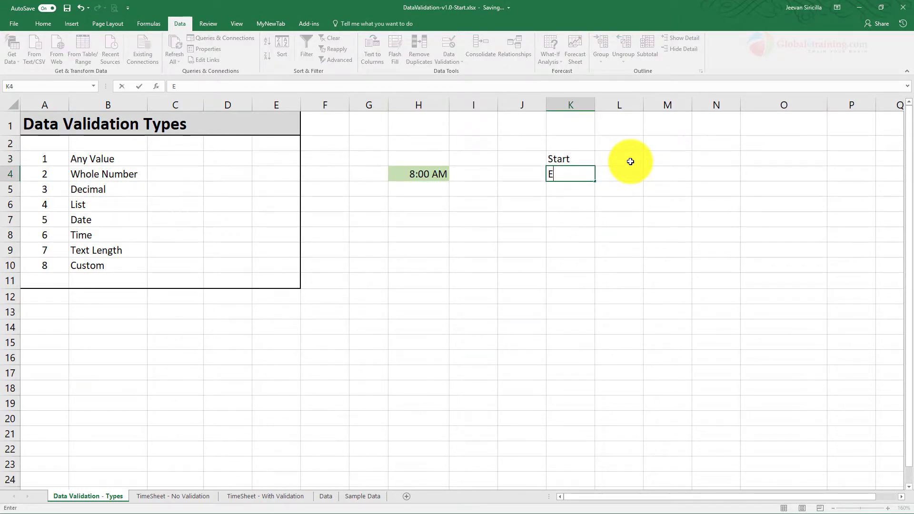
pyautogui.write('nd')
# - Enter 9 am as the start time in cell L3 and 4 pm as the end time in cell L4
pyautogui.click(630, 161)
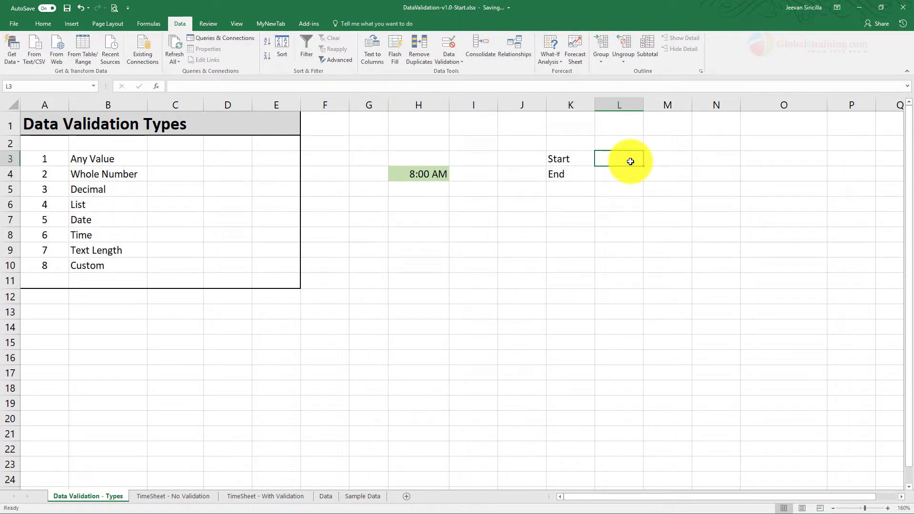
pyautogui.write('9')
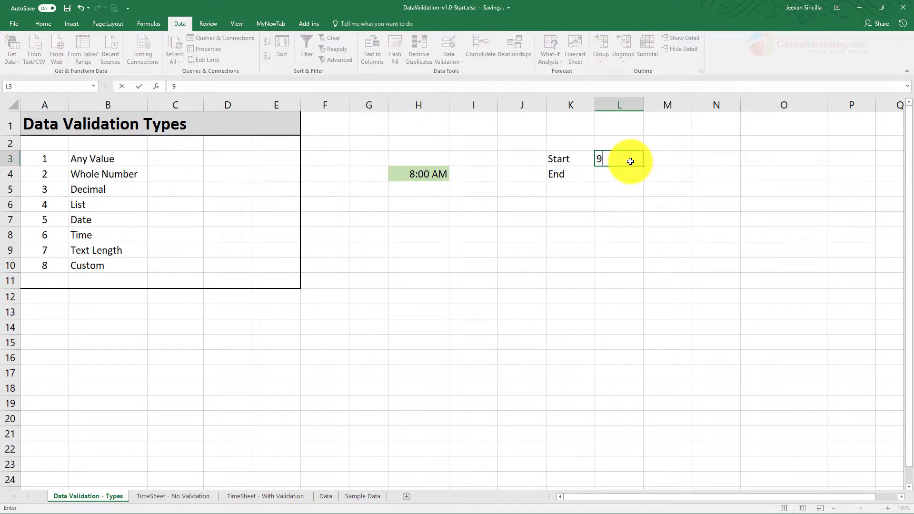
pyautogui.write(' am')
pyautogui.press('Return')
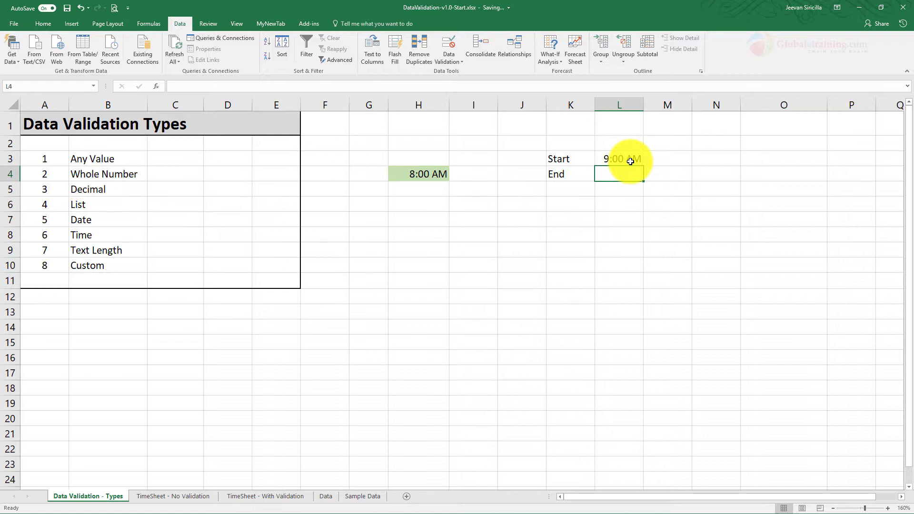
pyautogui.write('4 pm')
pyautogui.press('Return')
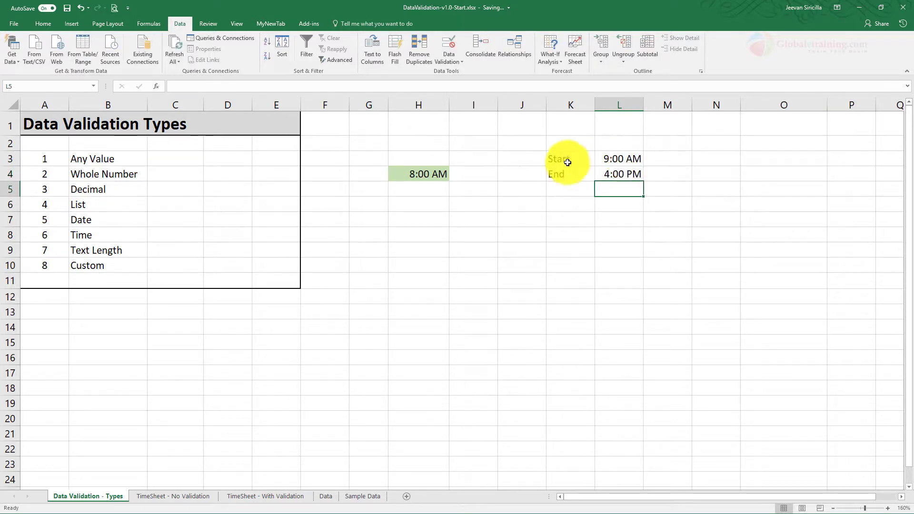
# - In H4's data validation settings, replace the fixed start time with a reference to cell L3
pyautogui.click(433, 174)
pyautogui.moveTo(621, 159); pyautogui.dragTo(623, 174)
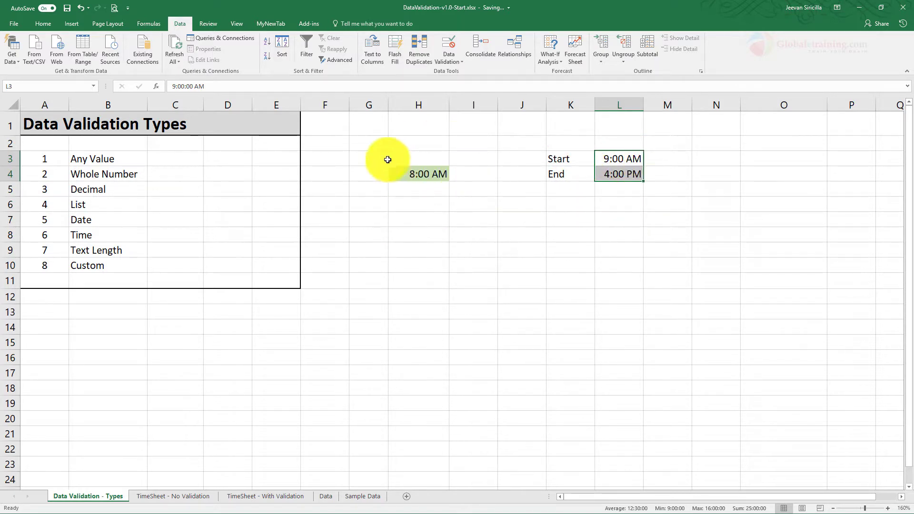
pyautogui.click(432, 174)
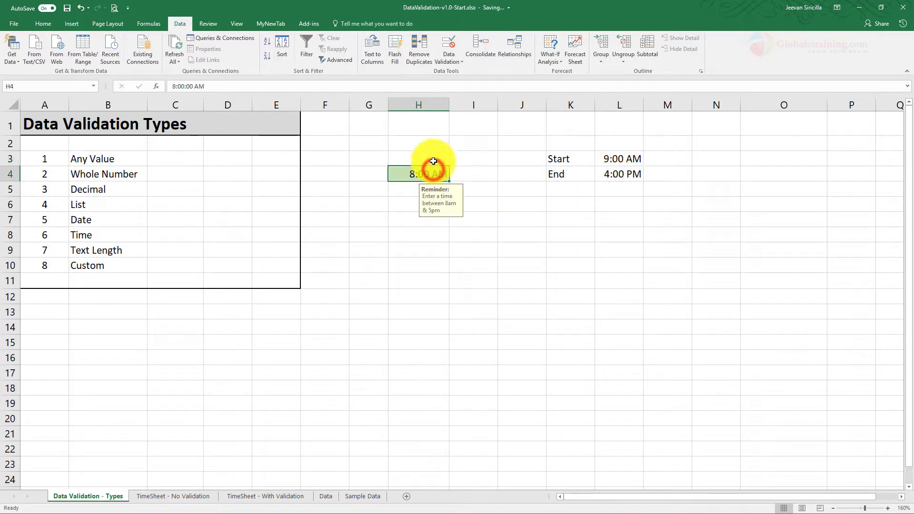
pyautogui.click(448, 59)
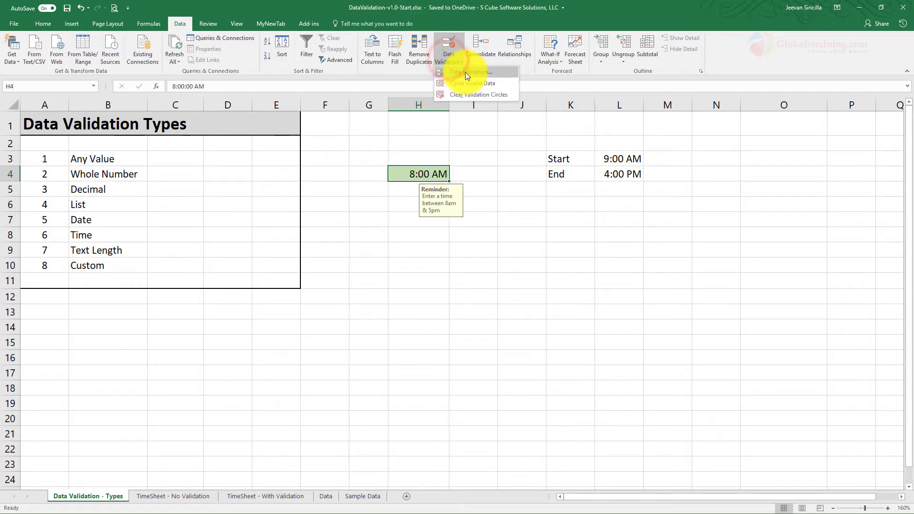
pyautogui.click(464, 73)
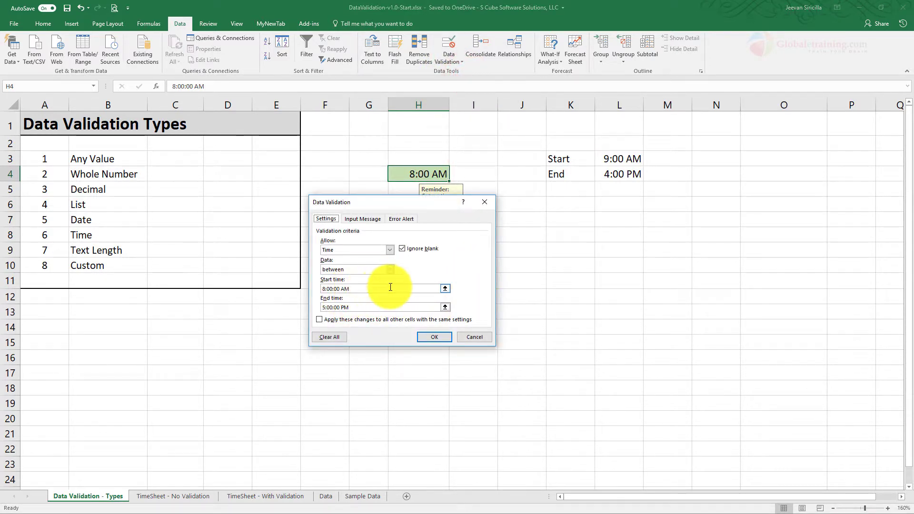
pyautogui.click(357, 287)
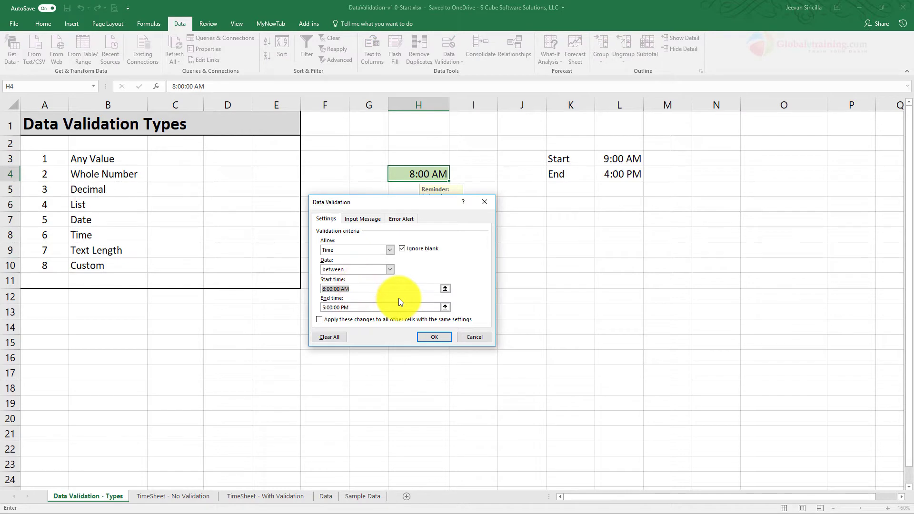
pyautogui.press('BackSpace')
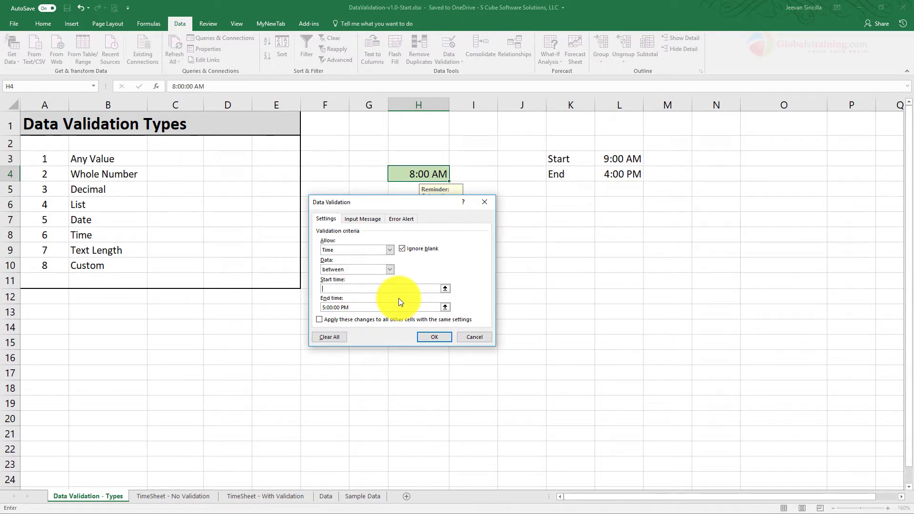
pyautogui.click(444, 289)
pyautogui.click(615, 160)
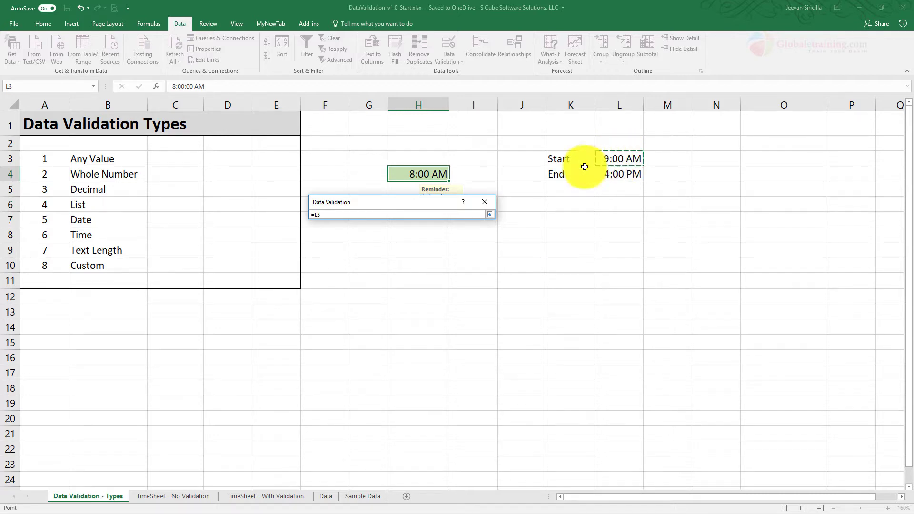
pyautogui.press('Return')
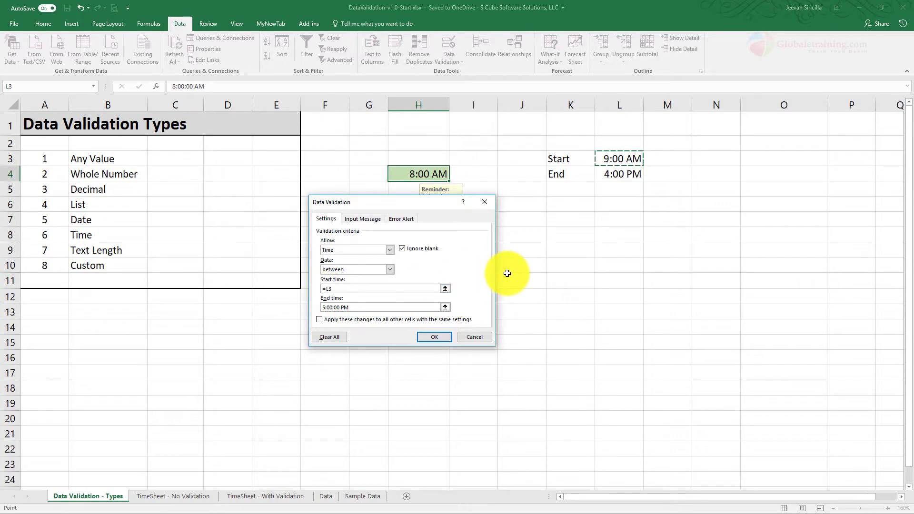
# - Set the validation end time to =L4 and apply the updated rule to cell H4
pyautogui.moveTo(363, 306); pyautogui.dragTo(246, 297)
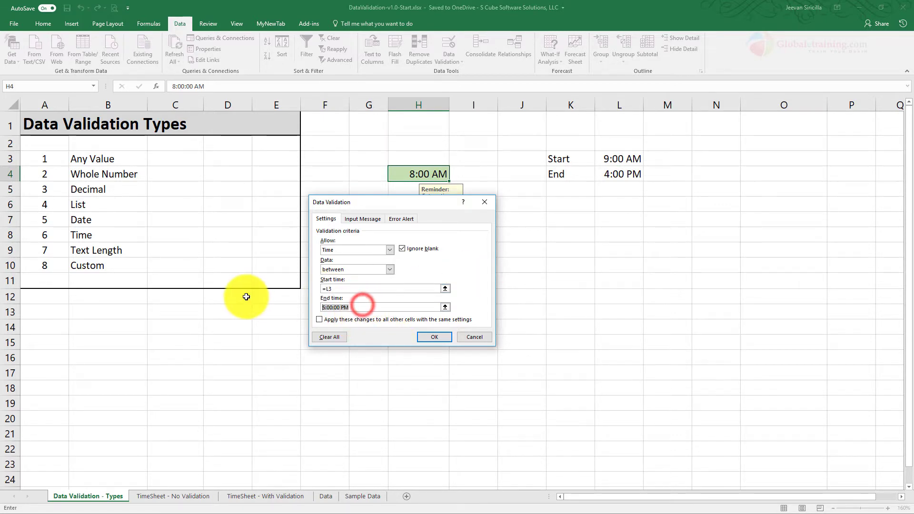
pyautogui.write('=')
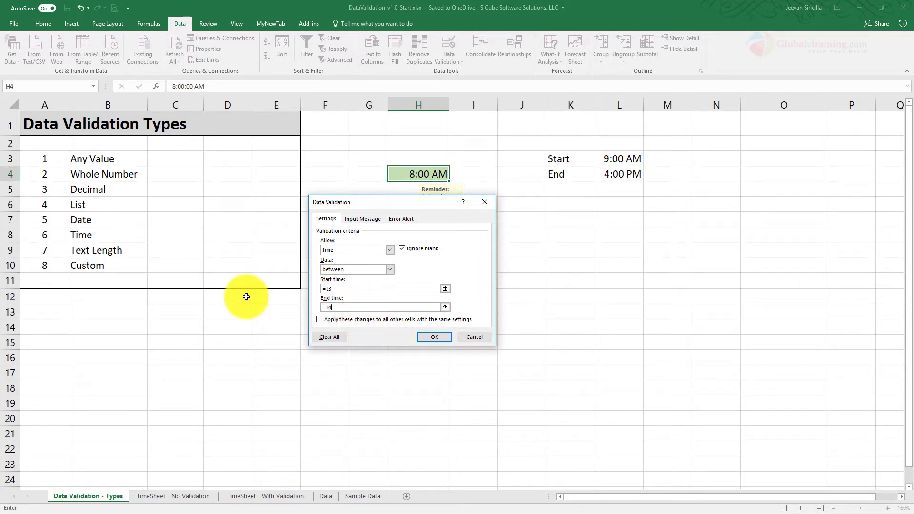
pyautogui.write('L4')
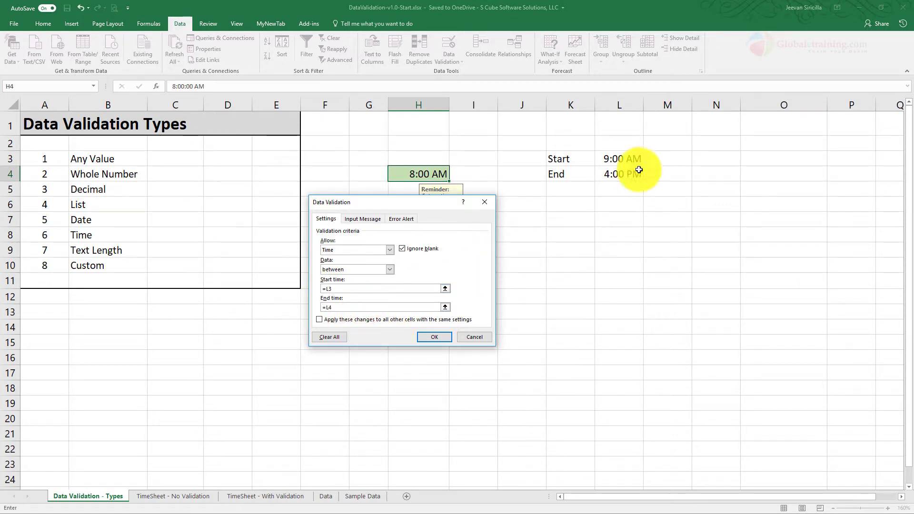
pyautogui.click(438, 338)
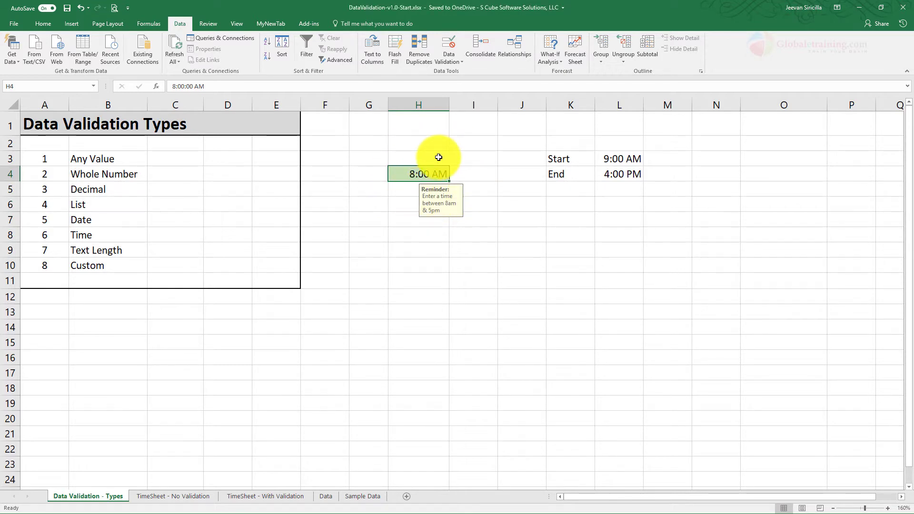
# - Circle the invalid data on the sheet, and clear the validation circles again
pyautogui.click(449, 63)
pyautogui.click(462, 85)
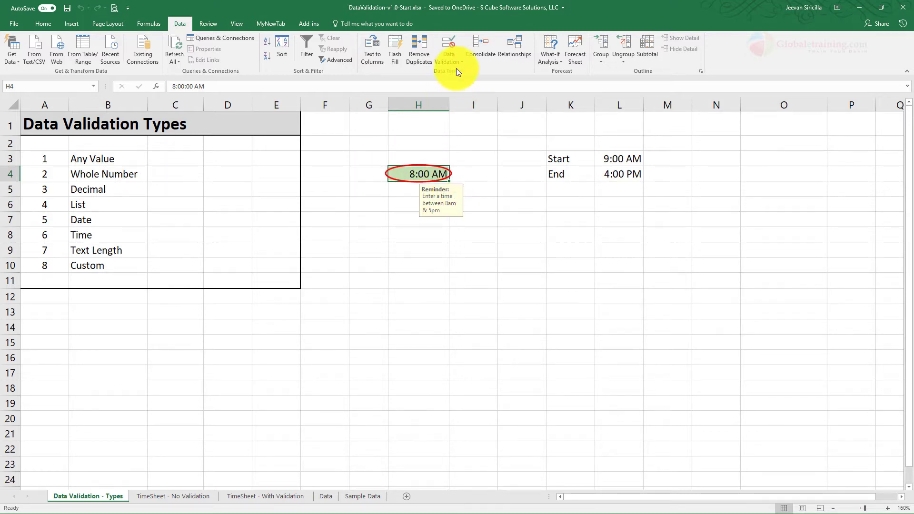
pyautogui.click(456, 63)
pyautogui.click(459, 96)
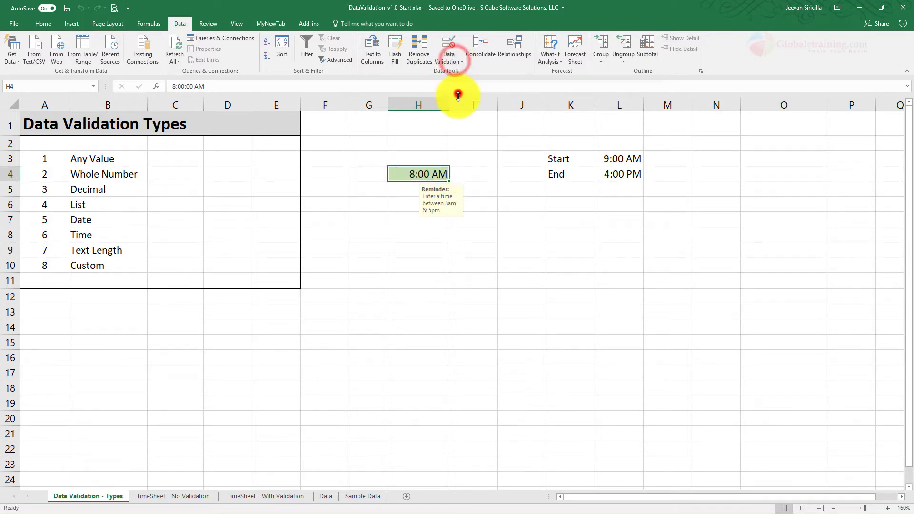
# - Test the cell-based time limits by entering 10 am and then 9 am in cell H4
pyautogui.click(416, 173)
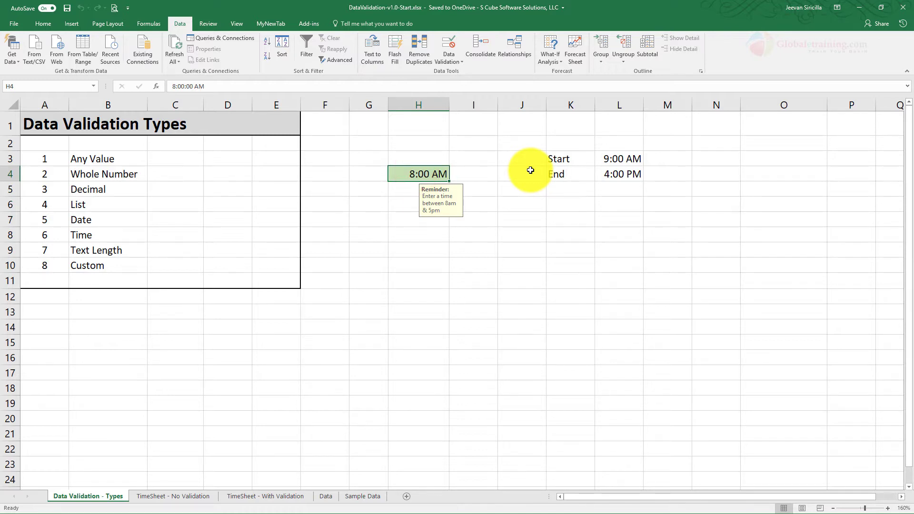
pyautogui.write('10 am')
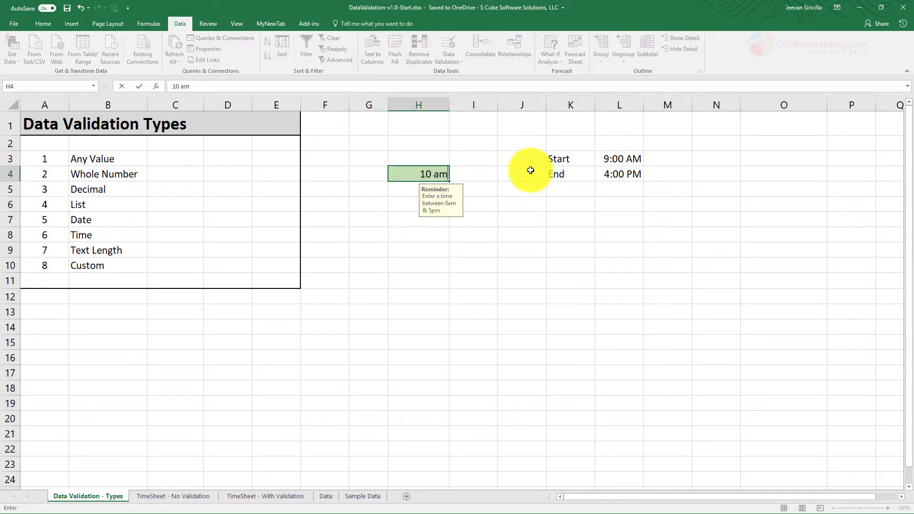
pyautogui.press('Return')
pyautogui.press('Up')
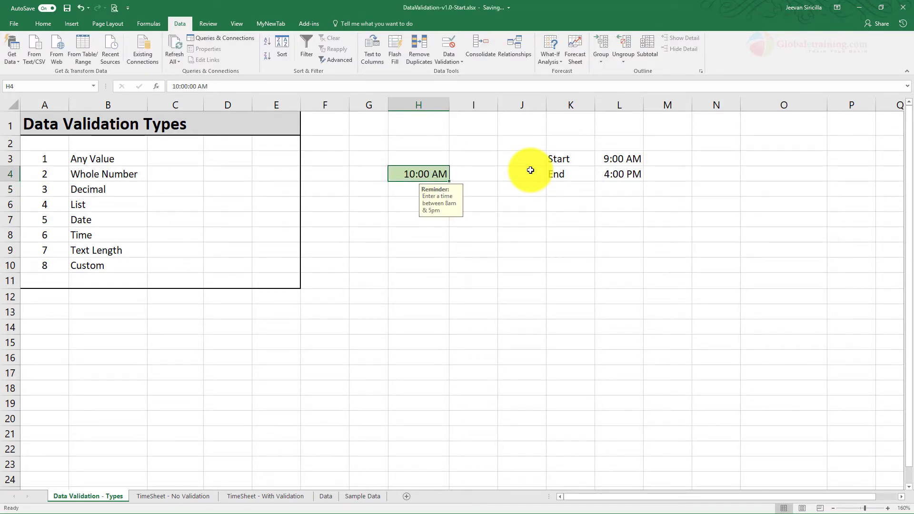
pyautogui.write('9 am')
pyautogui.press('Return')
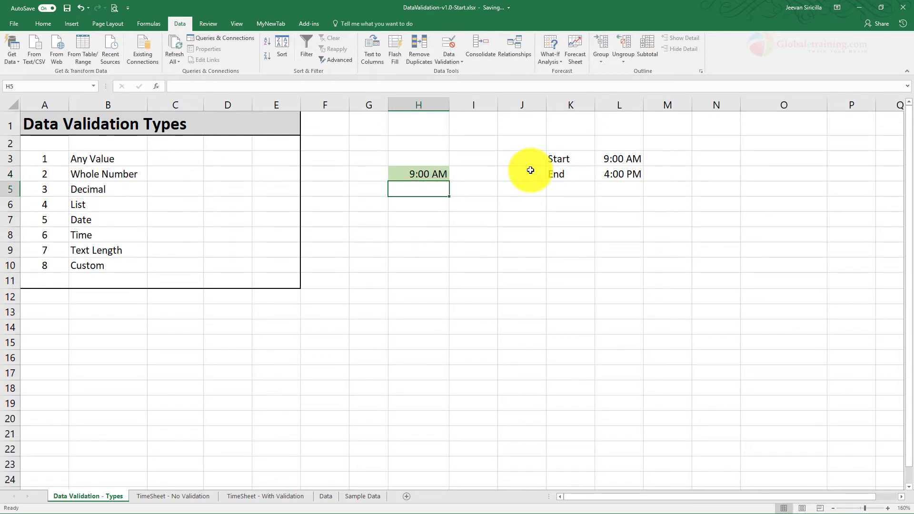
# - Change the start time in cell L3 to 10 am, and circle the invalid data on the sheet
pyautogui.click(630, 158)
pyautogui.press('F2')
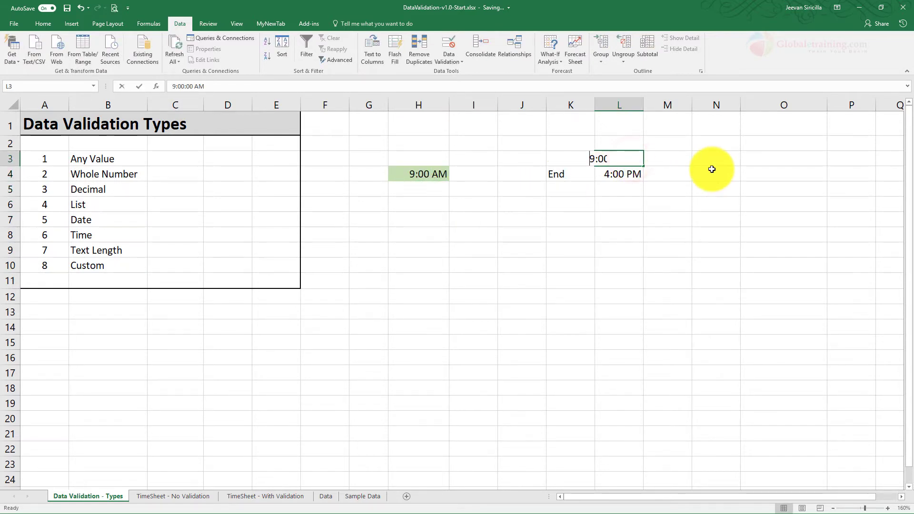
pyautogui.write('10 am')
pyautogui.press('Return')
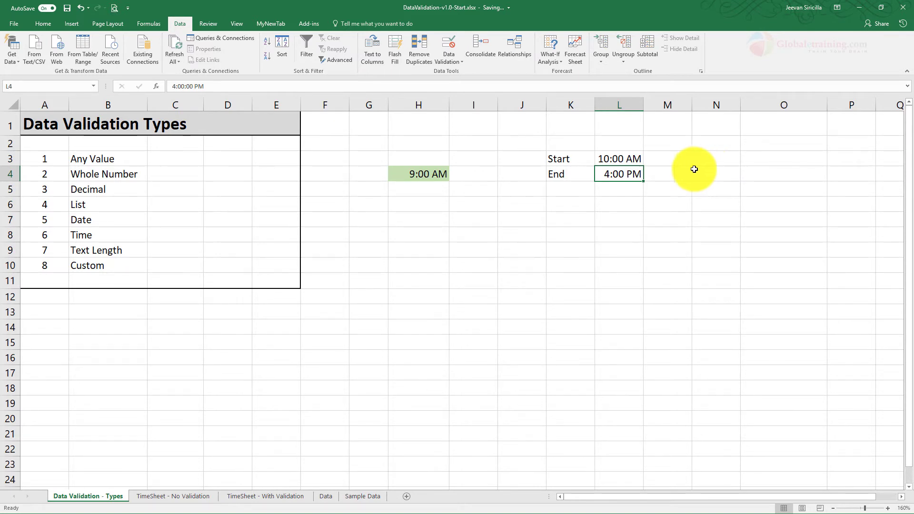
pyautogui.click(416, 174)
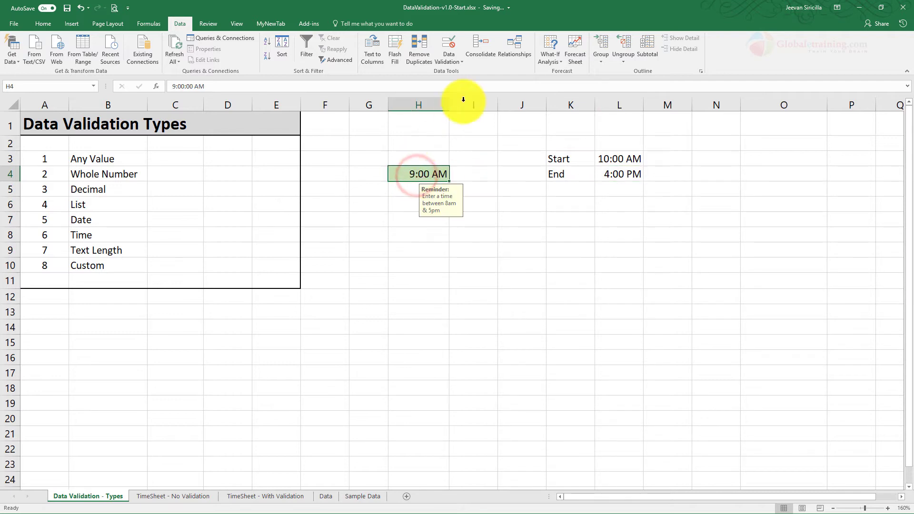
pyautogui.click(457, 62)
pyautogui.click(459, 81)
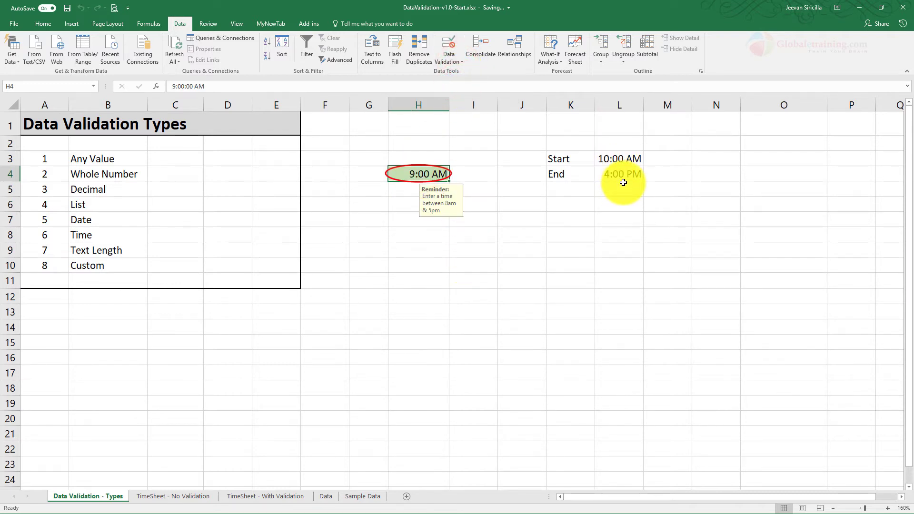
# - Review the start and end time references in H4's data validation settings, and close them without changes
pyautogui.click(455, 60)
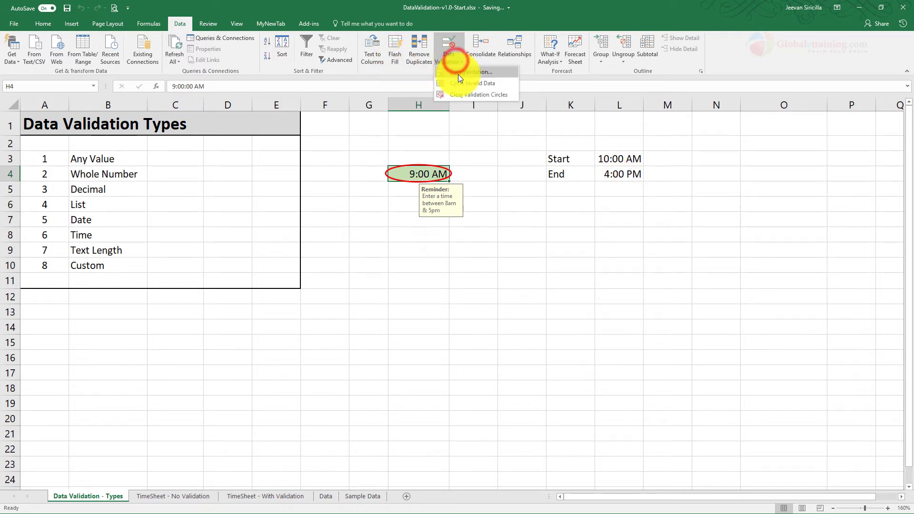
pyautogui.click(458, 74)
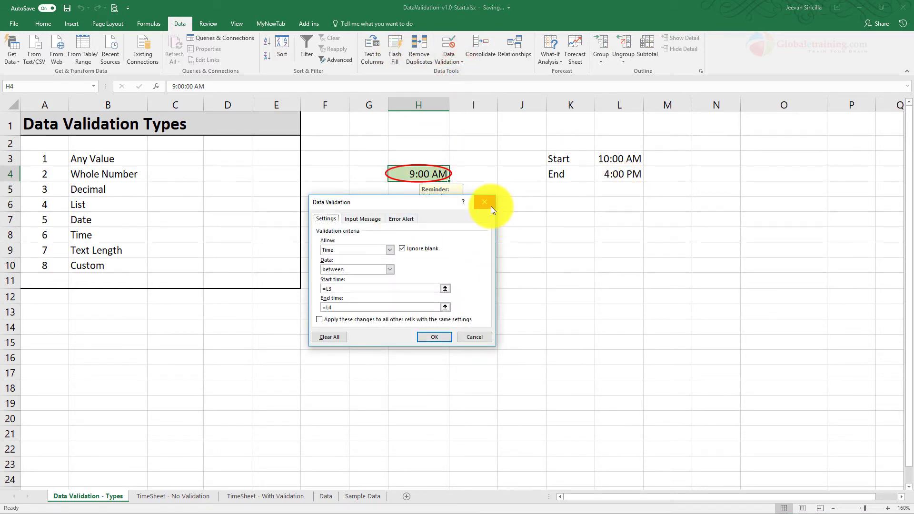
pyautogui.click(490, 206)
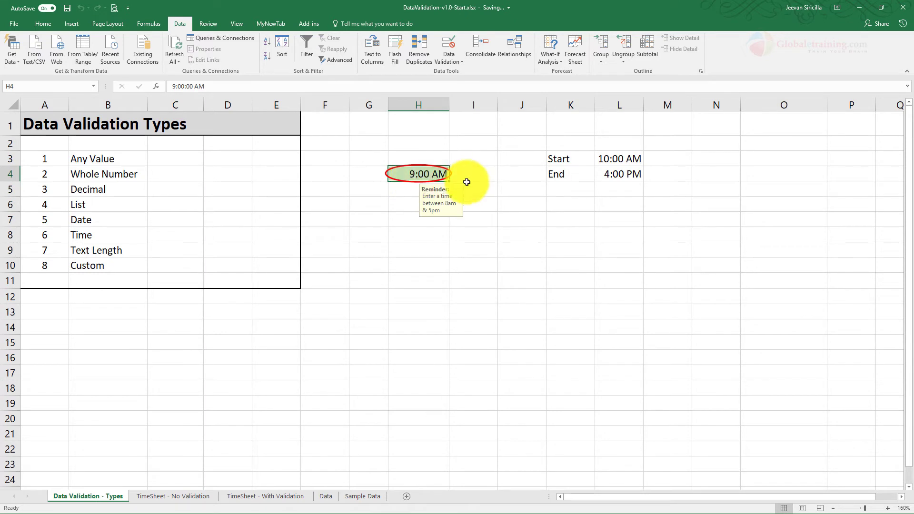
# - Clear the validation circles and enter 10:30 in cell H4
pyautogui.click(451, 60)
pyautogui.click(457, 97)
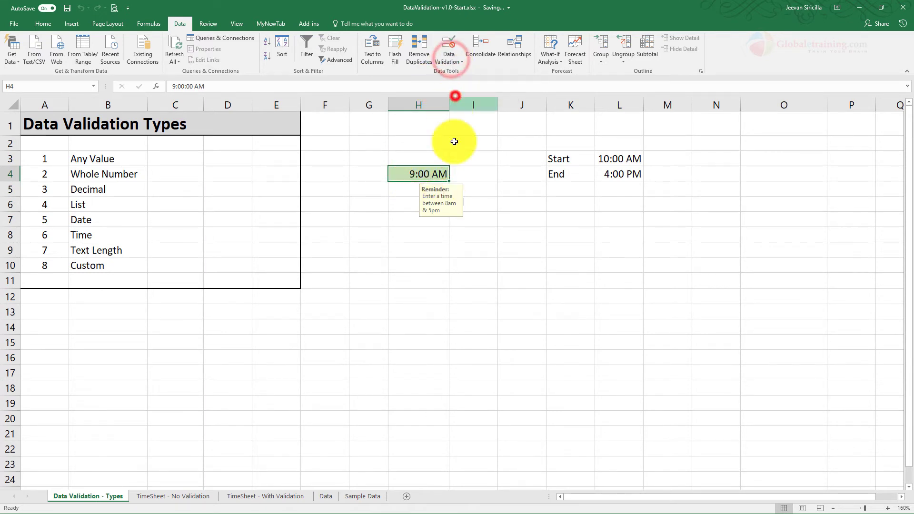
pyautogui.click(410, 176)
pyautogui.write('10:30 am')
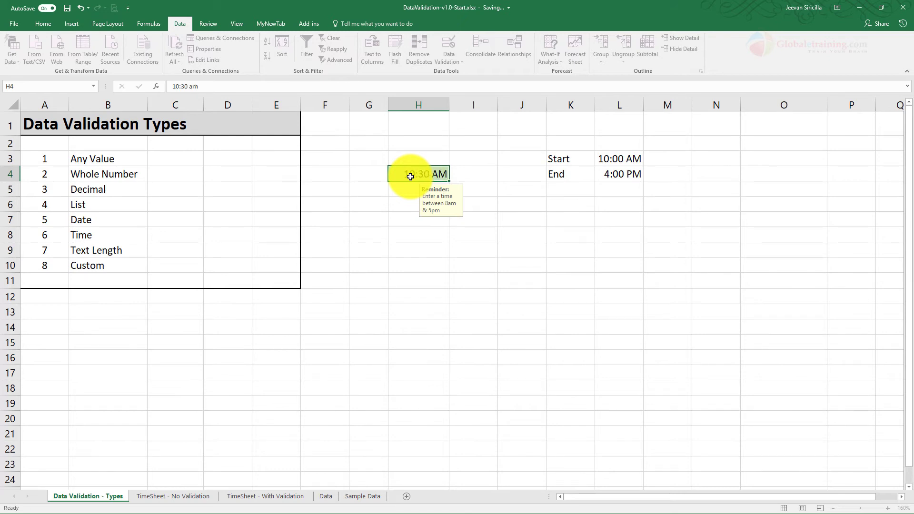
pyautogui.press('Return')
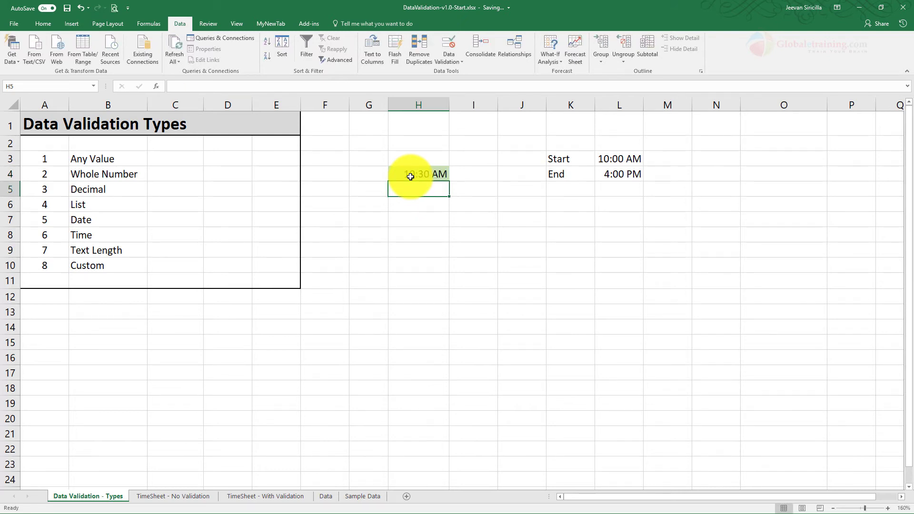
# - Set the start time in cell L3 to 11:00, and circle the invalid data on the sheet
pyautogui.click(636, 158)
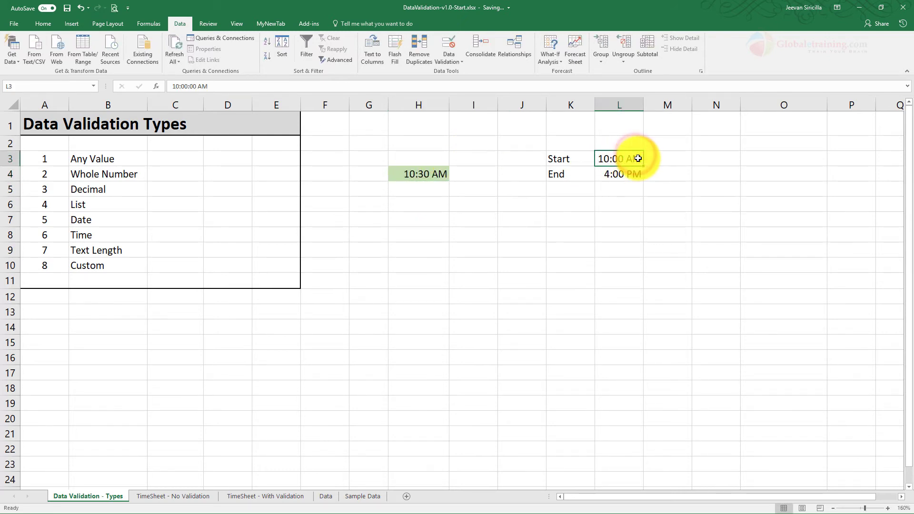
pyautogui.write('11:00')
pyautogui.press('Return')
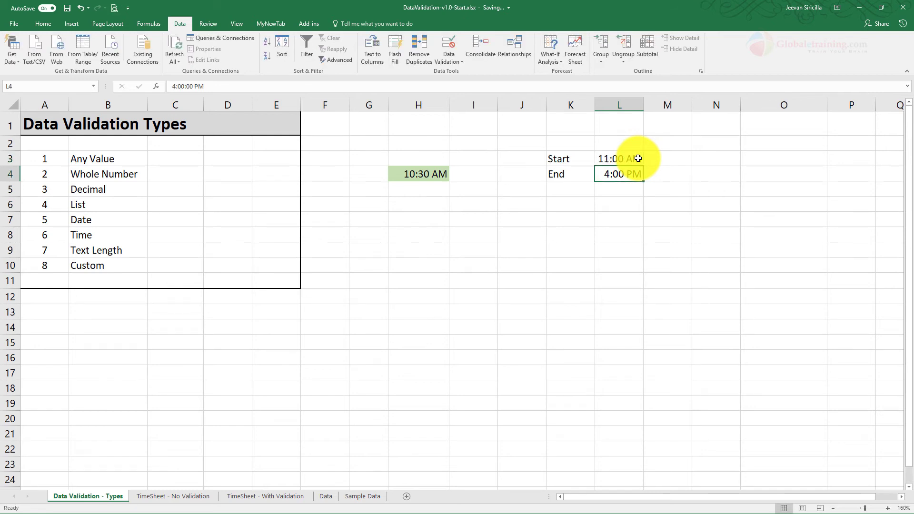
pyautogui.click(425, 173)
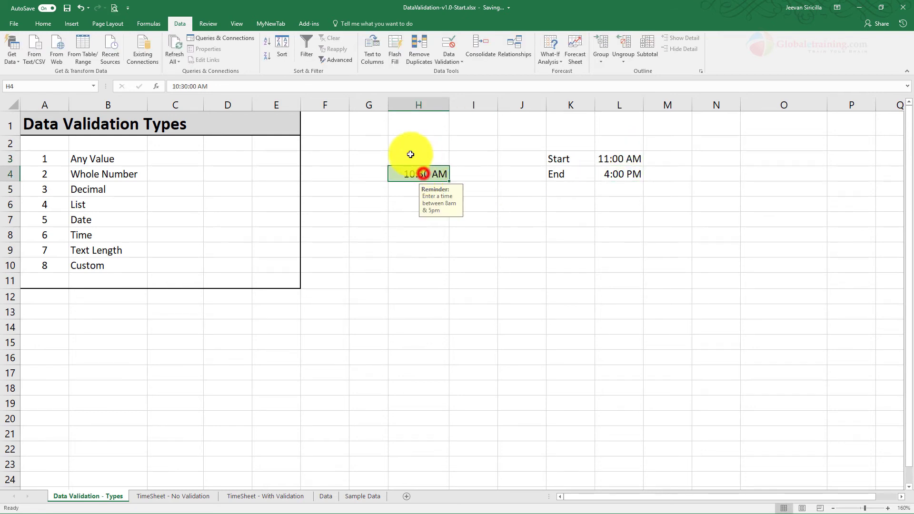
pyautogui.click(455, 62)
pyautogui.click(483, 79)
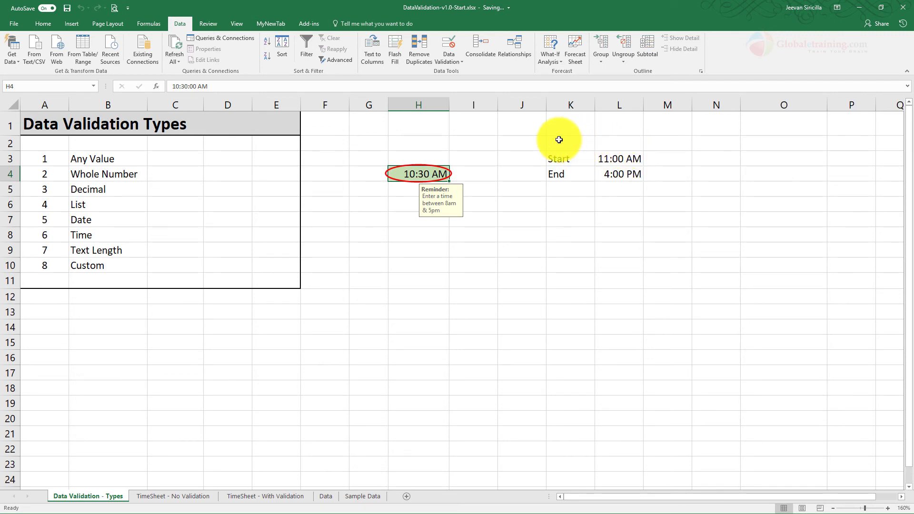
pyautogui.moveTo(558, 140); pyautogui.dragTo(640, 198)
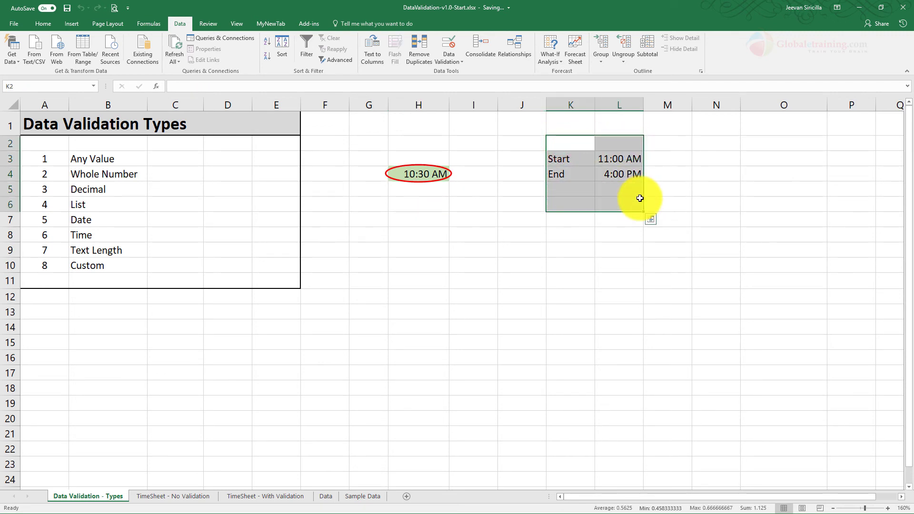
pyautogui.click(638, 198)
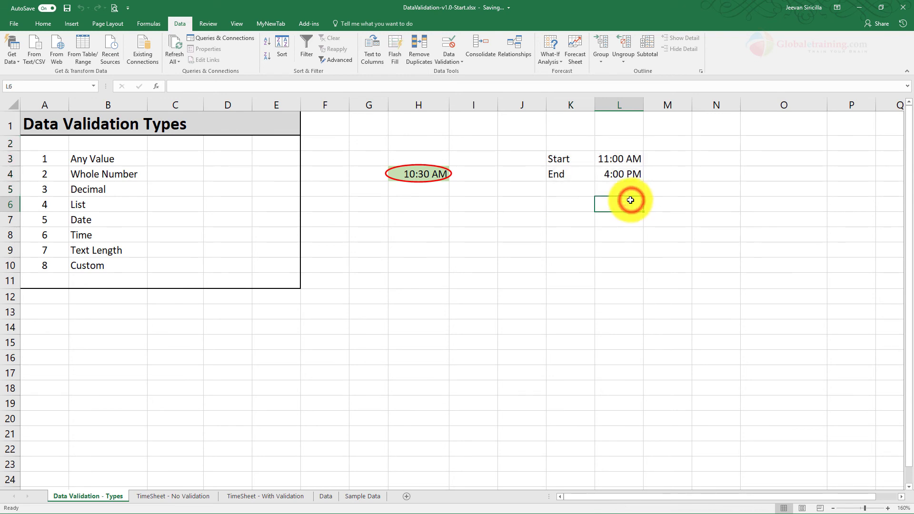